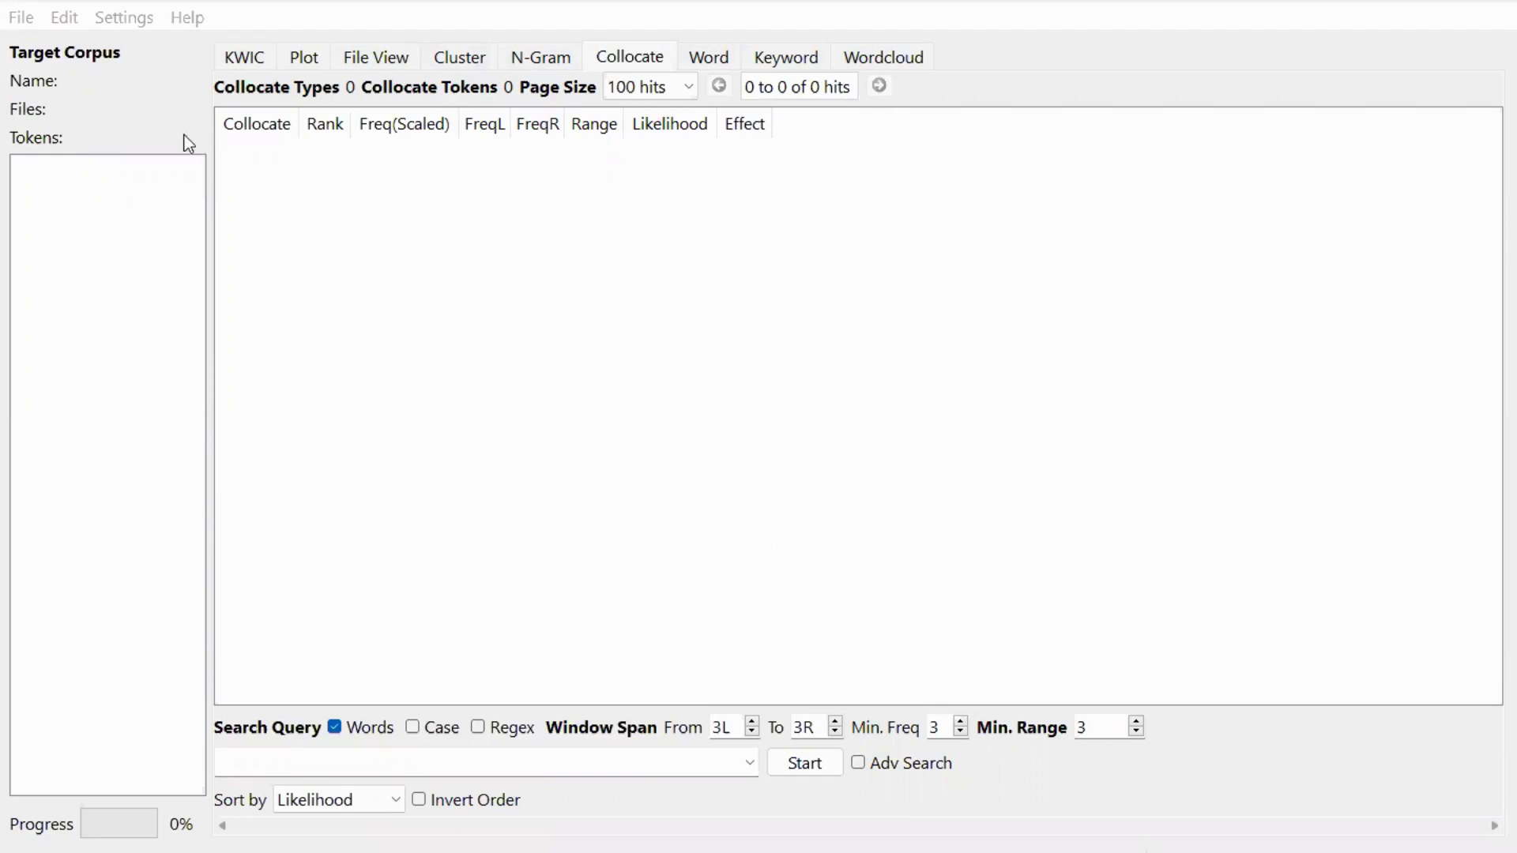
- Load the AmE06.db corpus from the Corpus Manager as the target corpus and return to the main window
left_click(15, 18)
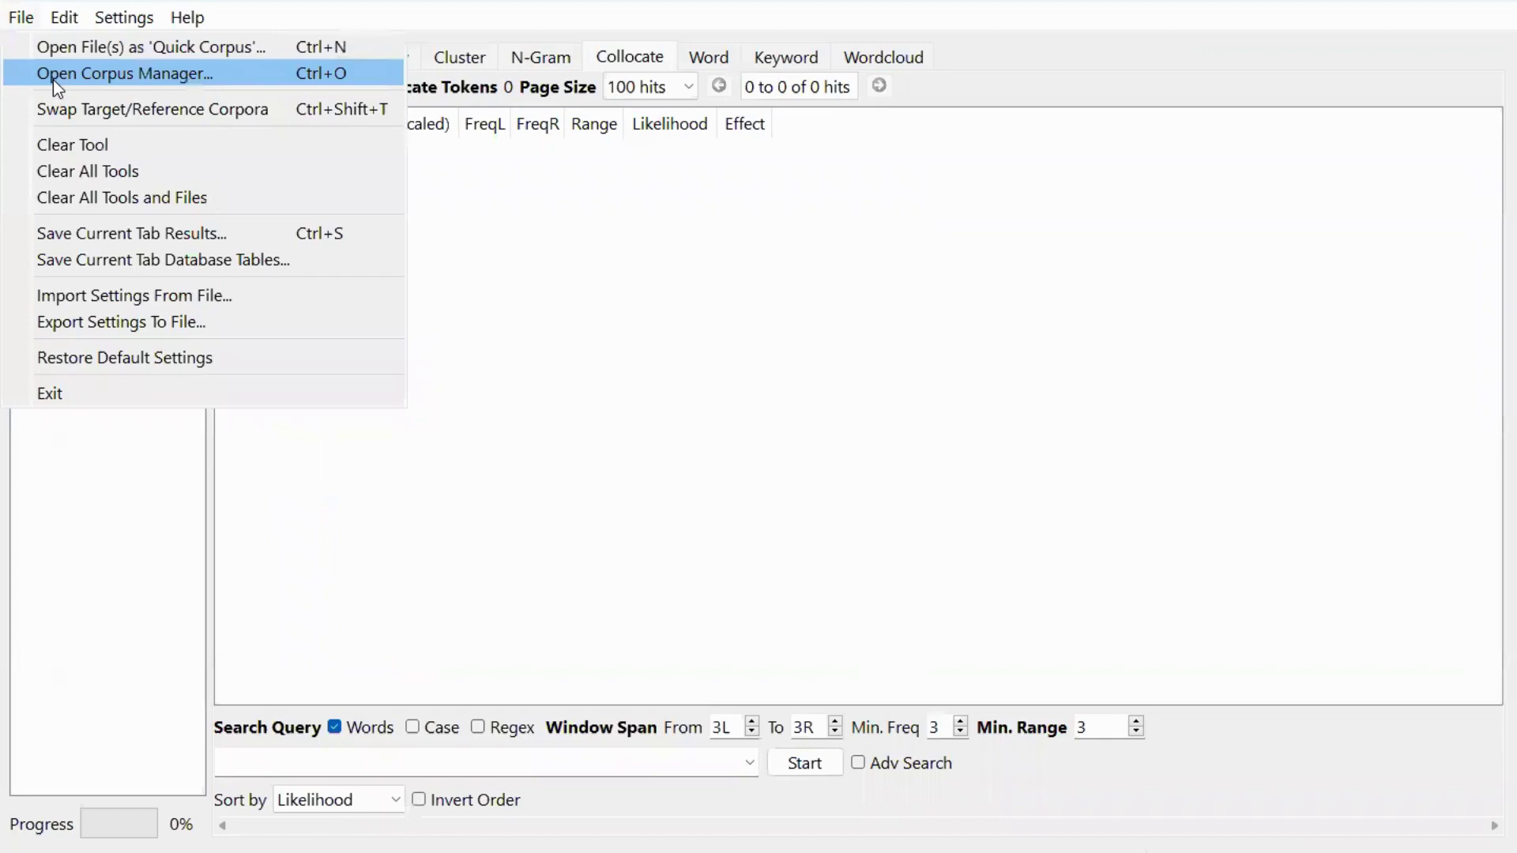
left_click(54, 79)
left_click(173, 311)
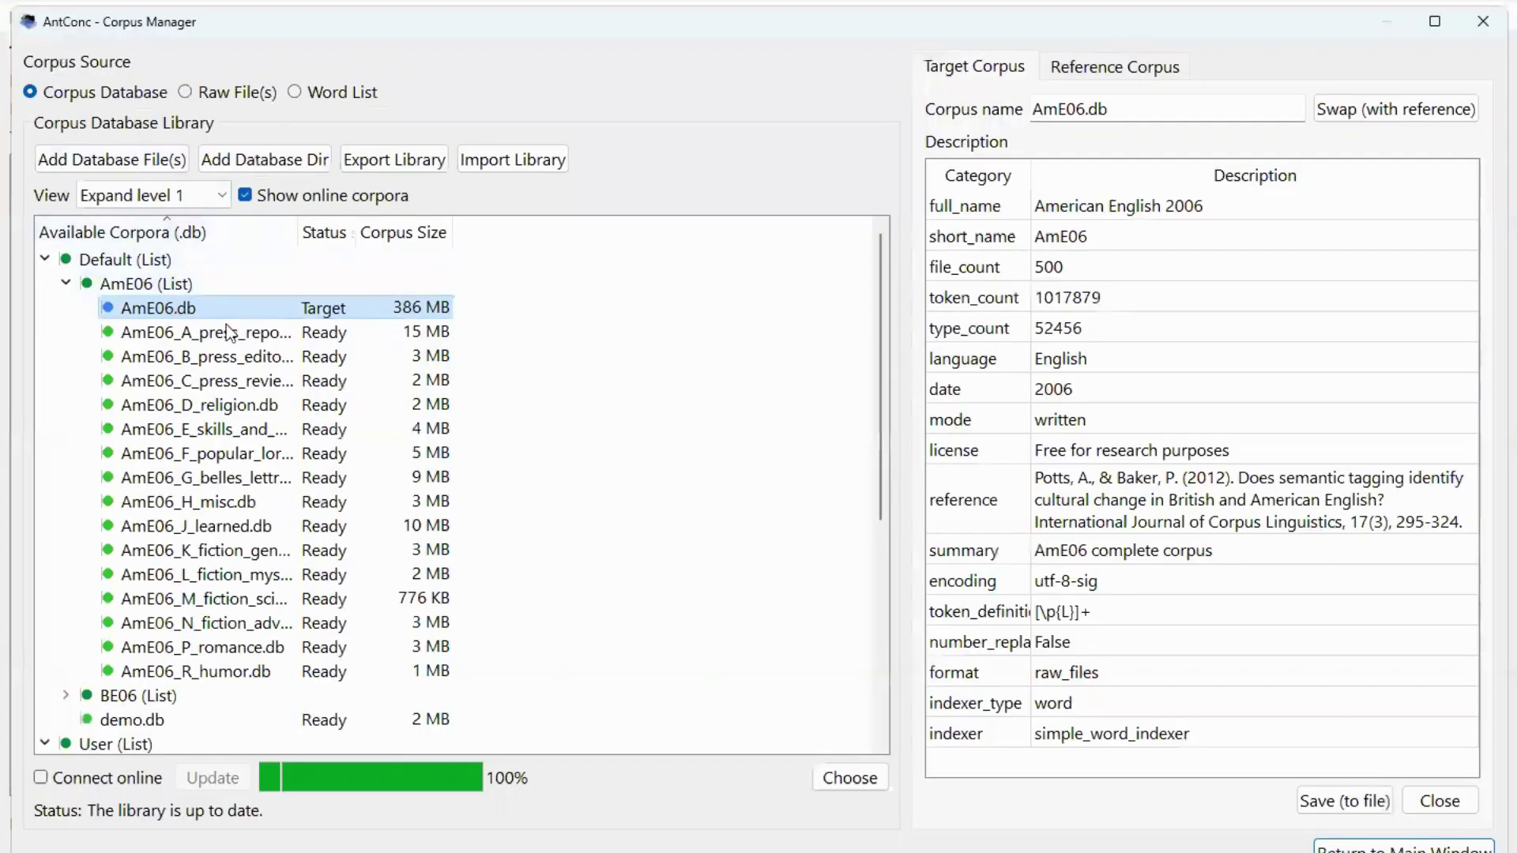
left_click(1403, 849)
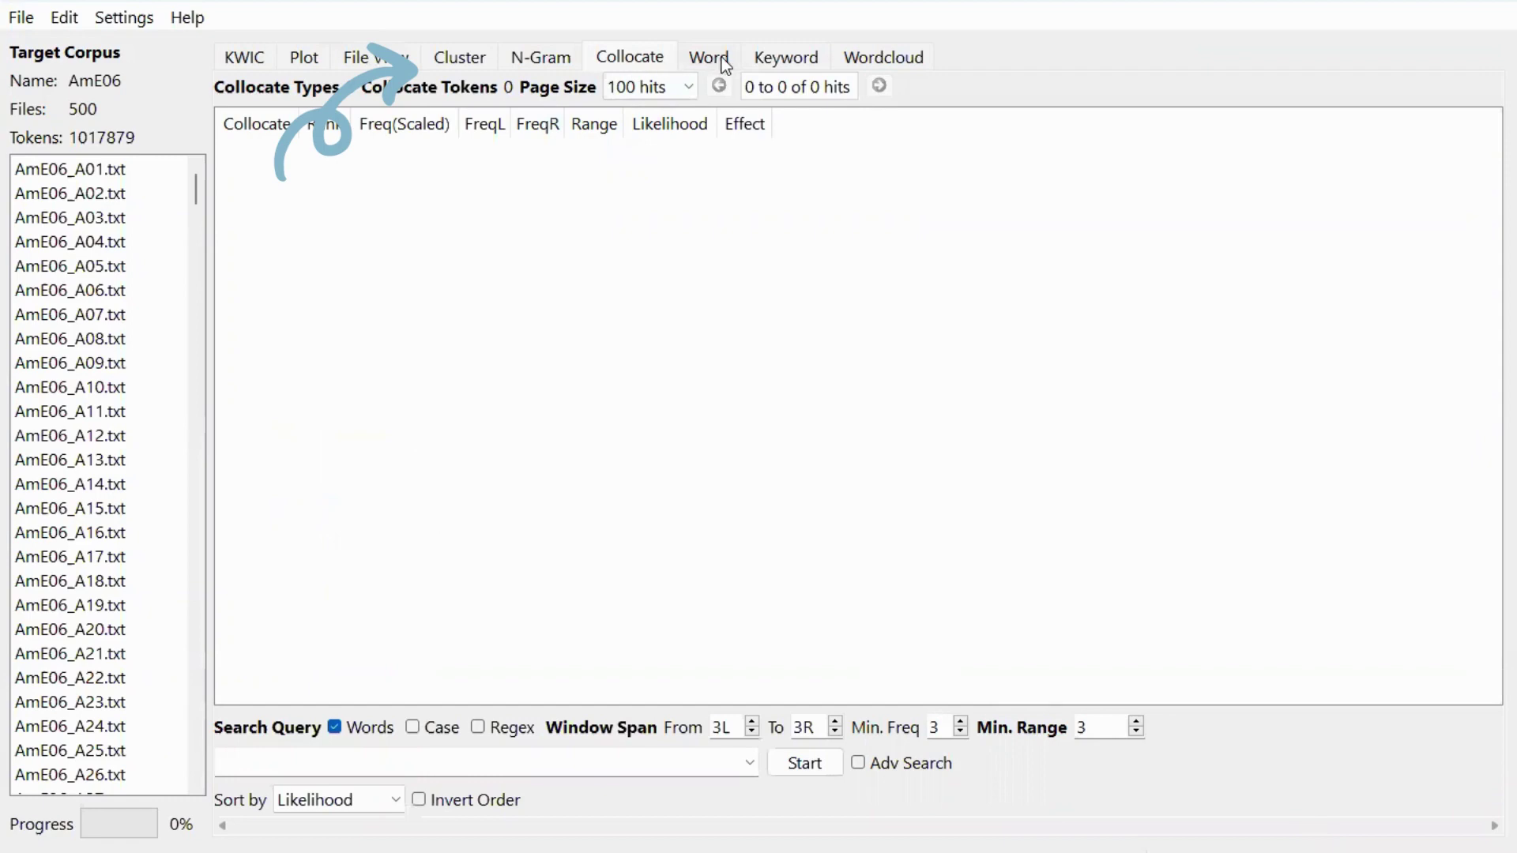
- Run a Cluster search for the word "very" in the target corpus
left_click(466, 67)
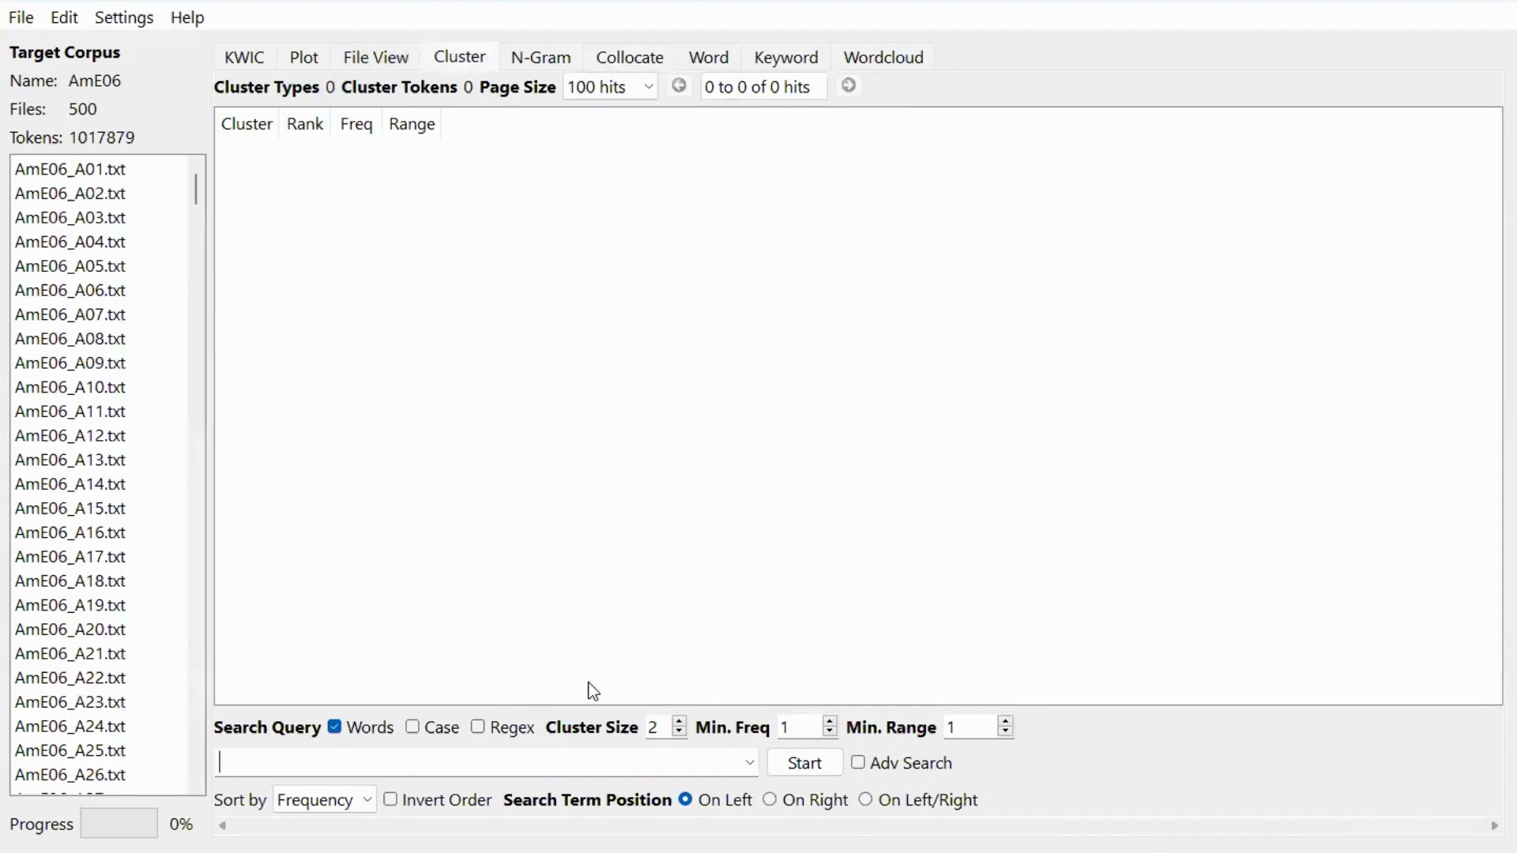
left_click(411, 759)
type("very")
left_click(804, 763)
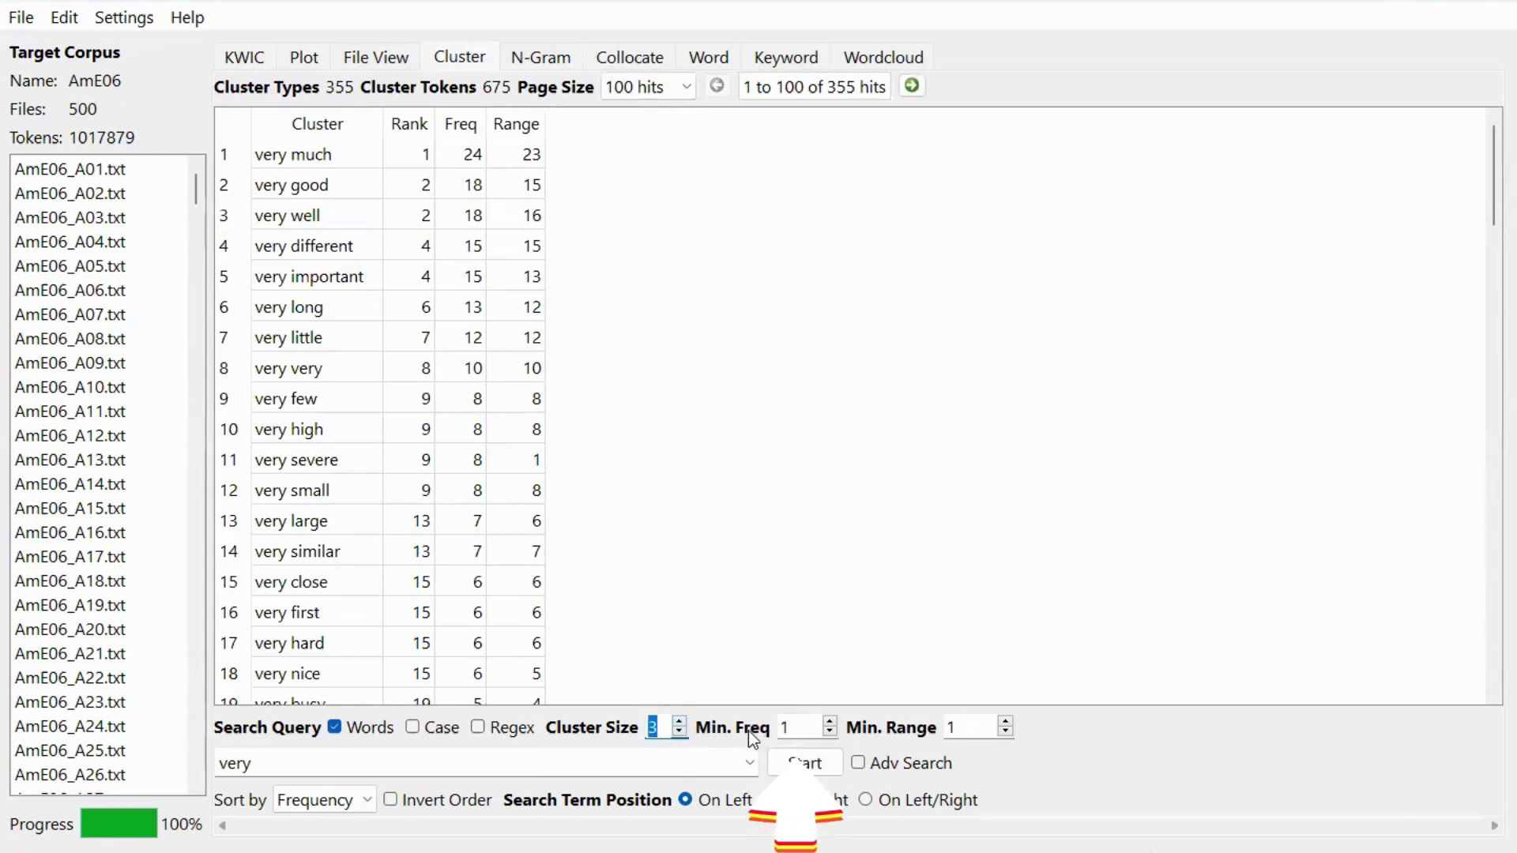
- Rerun the "very" cluster search with cluster size 3, minimum frequency 5 and minimum range 3
left_click(829, 722)
left_click(829, 722)
left_click(829, 722)
left_click(829, 722)
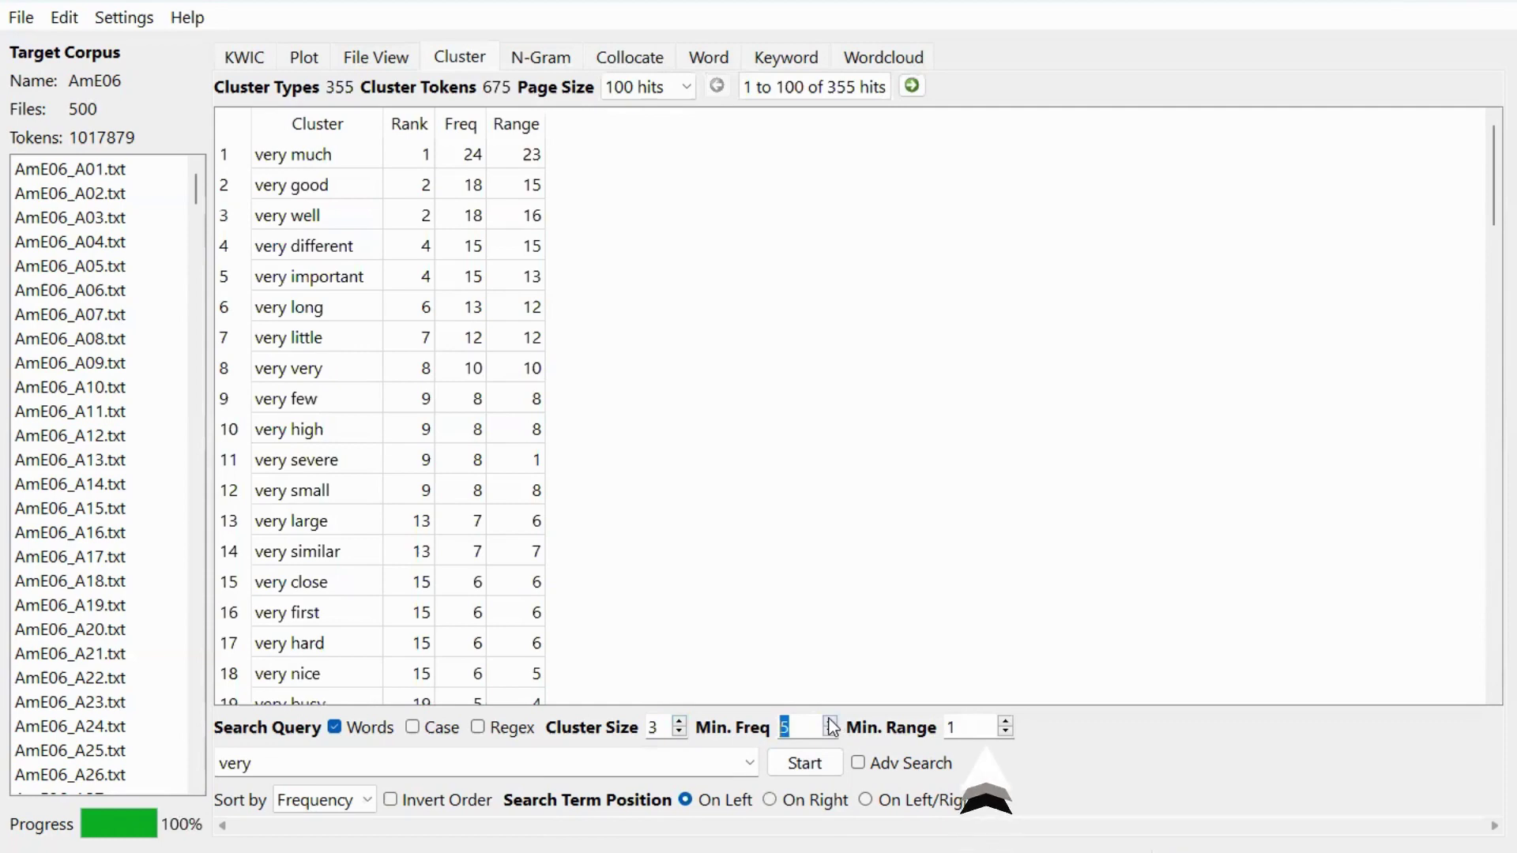
left_click(1007, 723)
left_click(1006, 722)
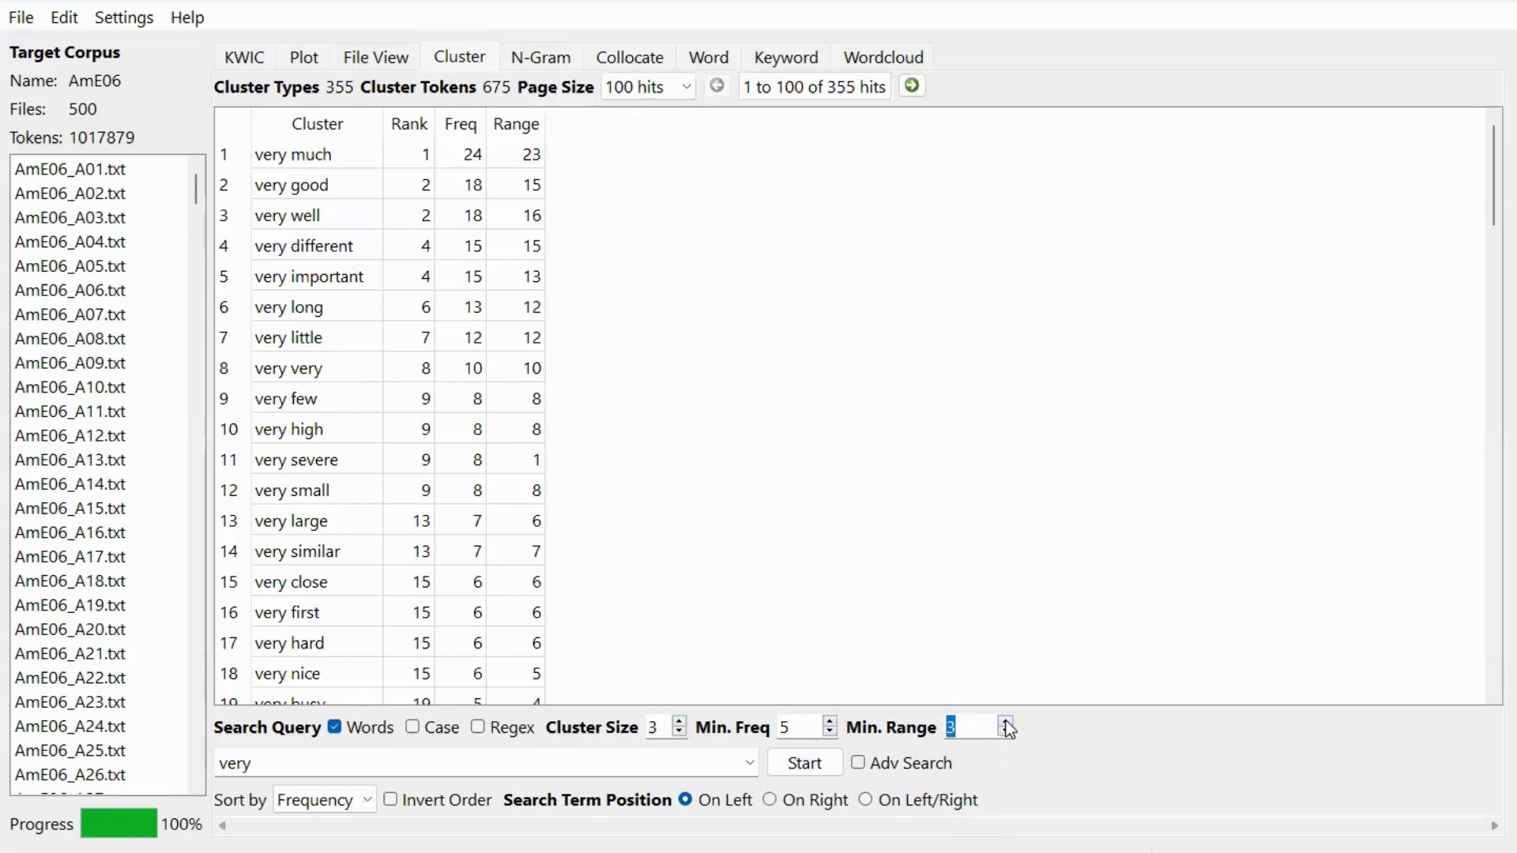
left_click(801, 764)
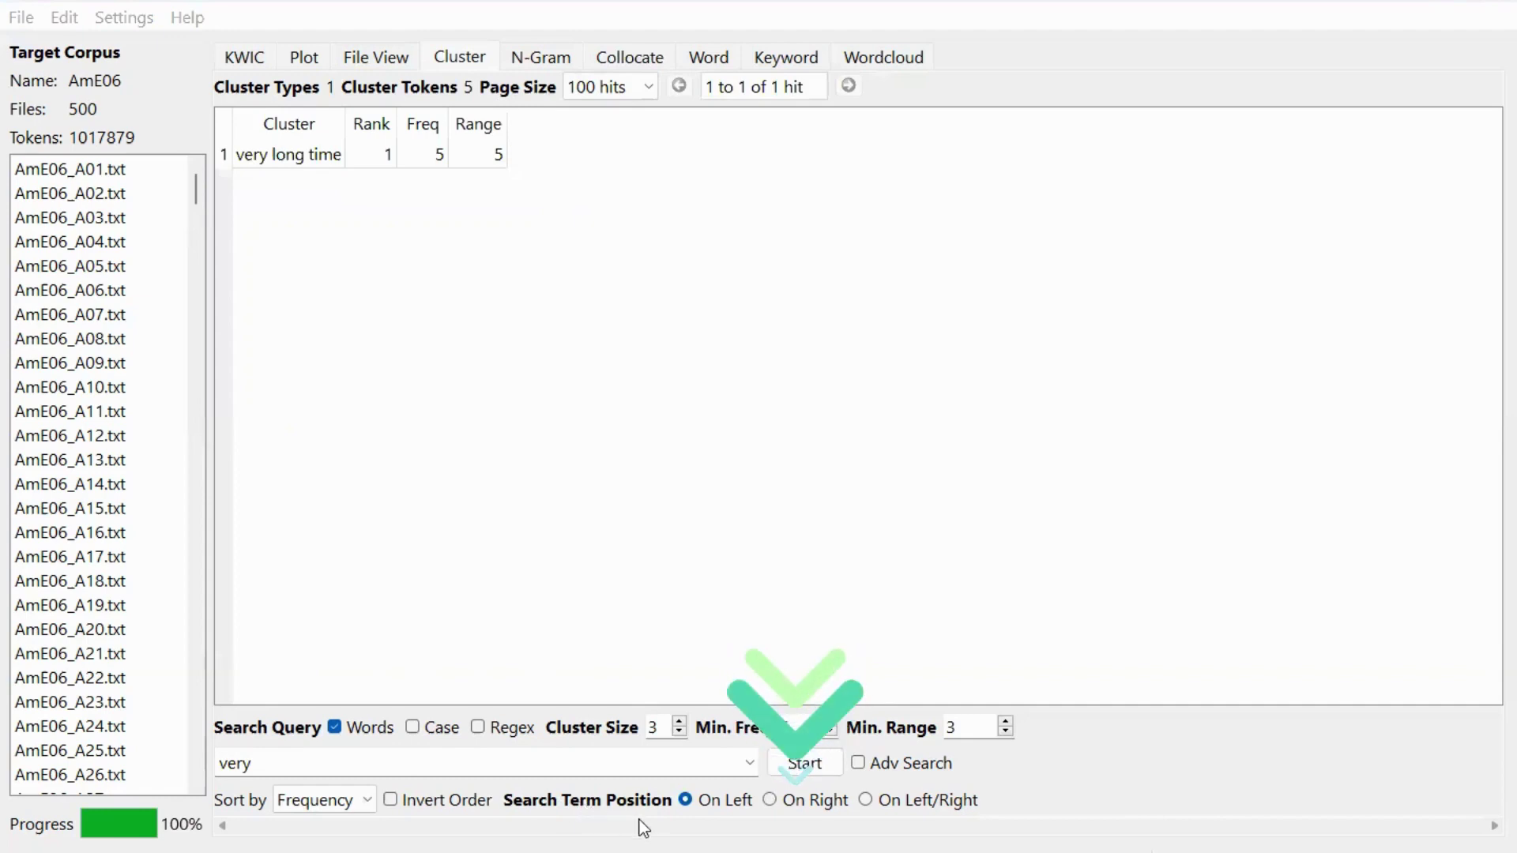
- Rerun the cluster search with the search term on the right, minimum frequency 3 and minimum range 1
left_click(771, 800)
left_click(831, 732)
left_click(830, 732)
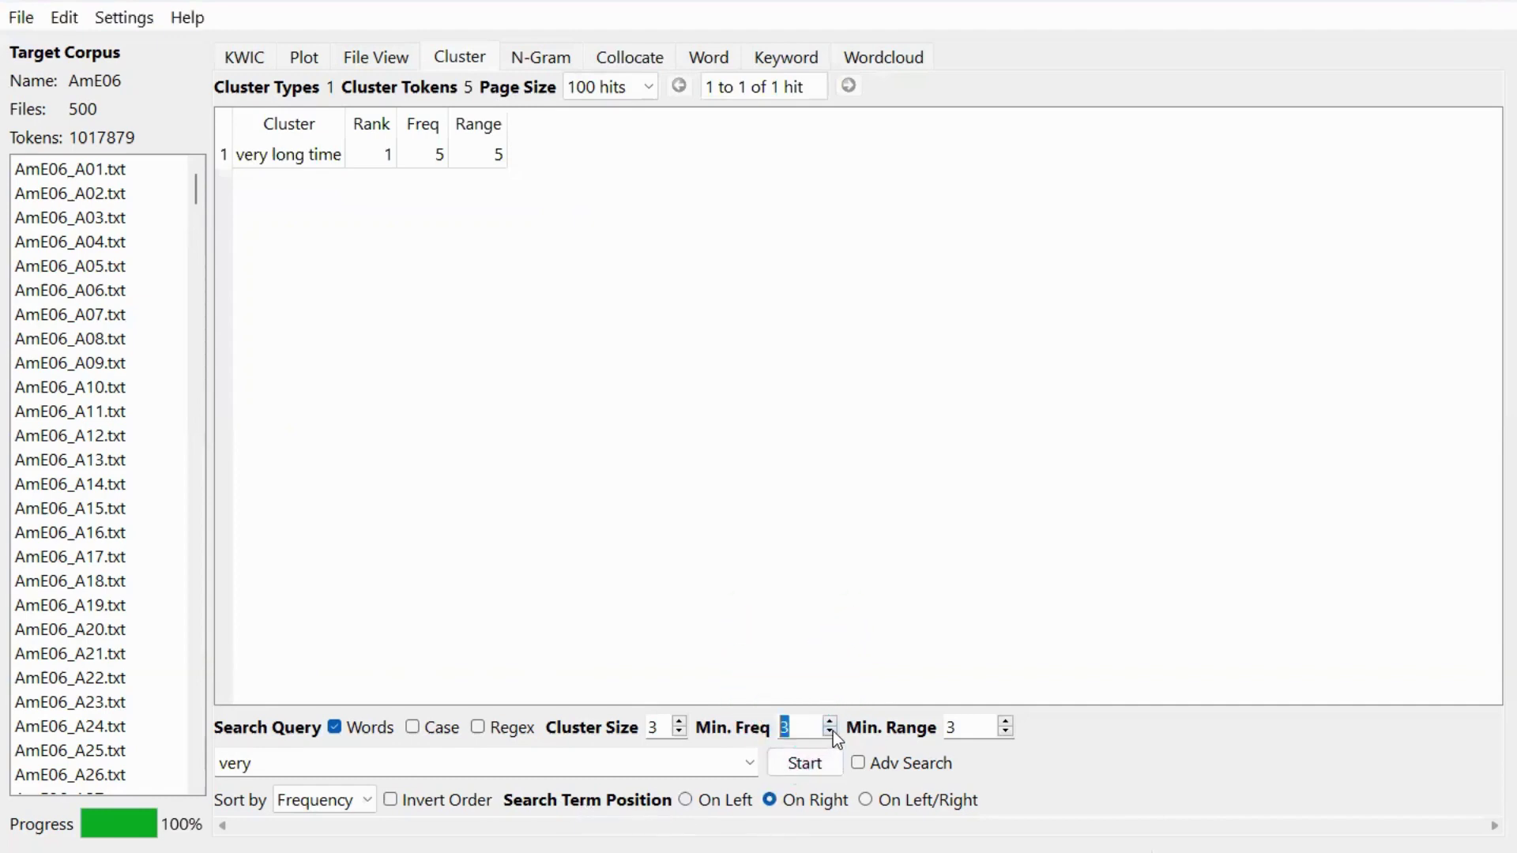
left_click(1008, 732)
left_click(1008, 732)
left_click(818, 765)
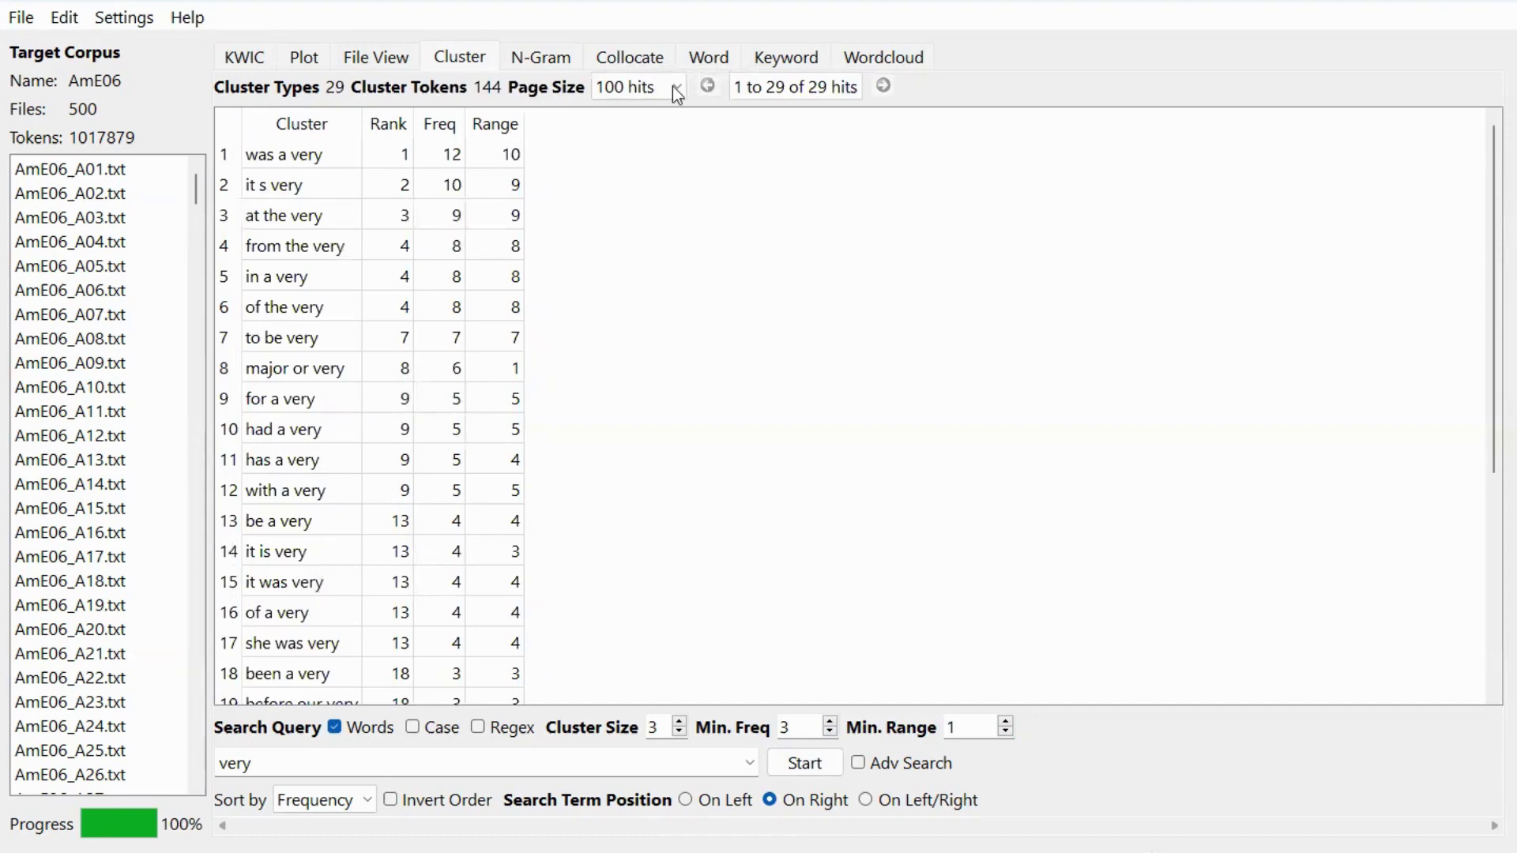
- Switch to the N-Gram tool and clear the search query
left_click(535, 56)
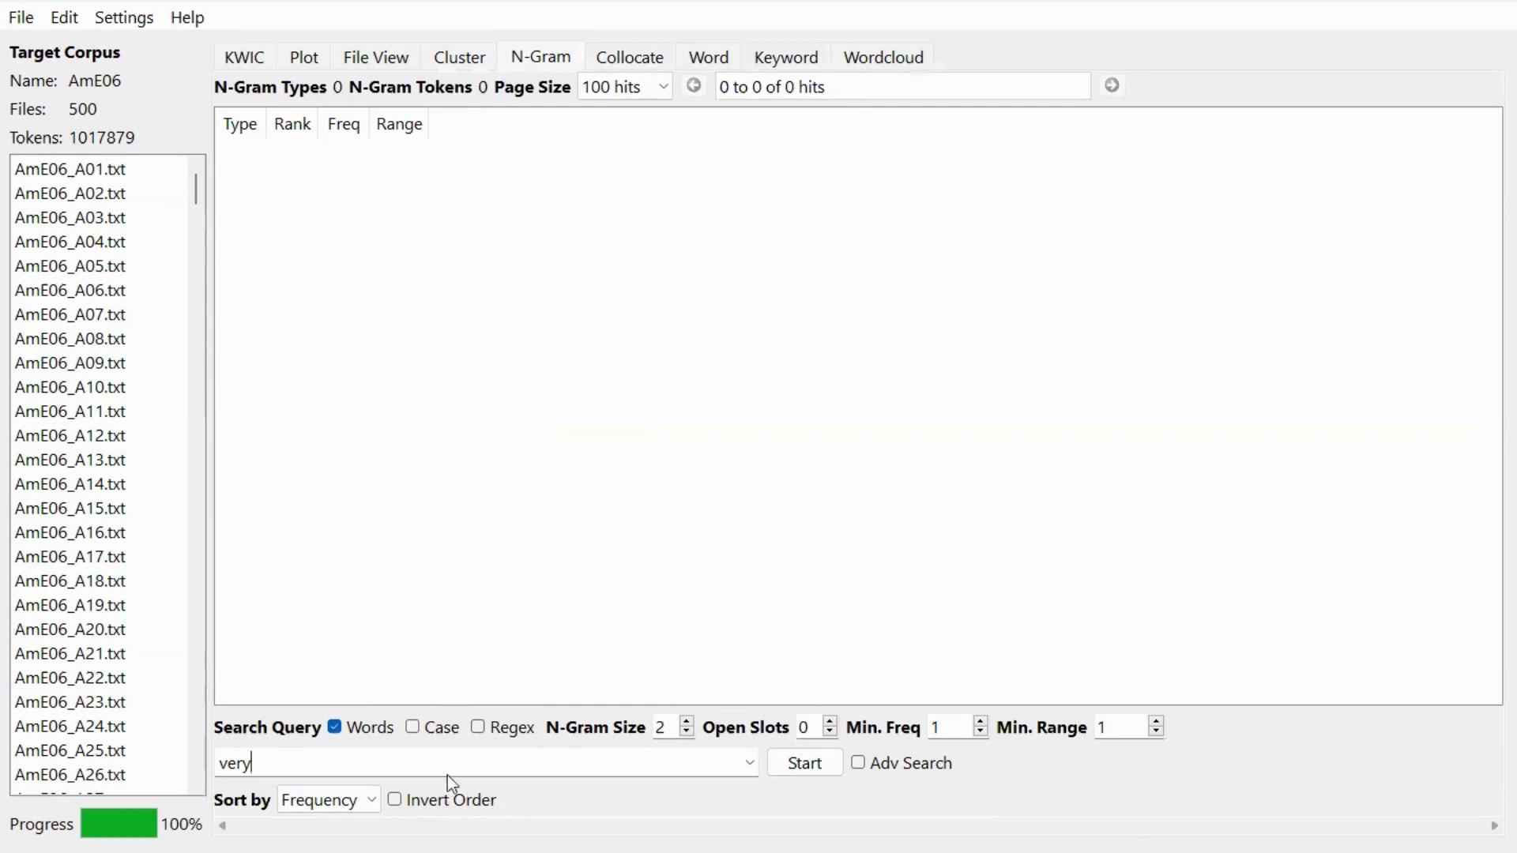
left_click_drag(289, 761, 118, 774)
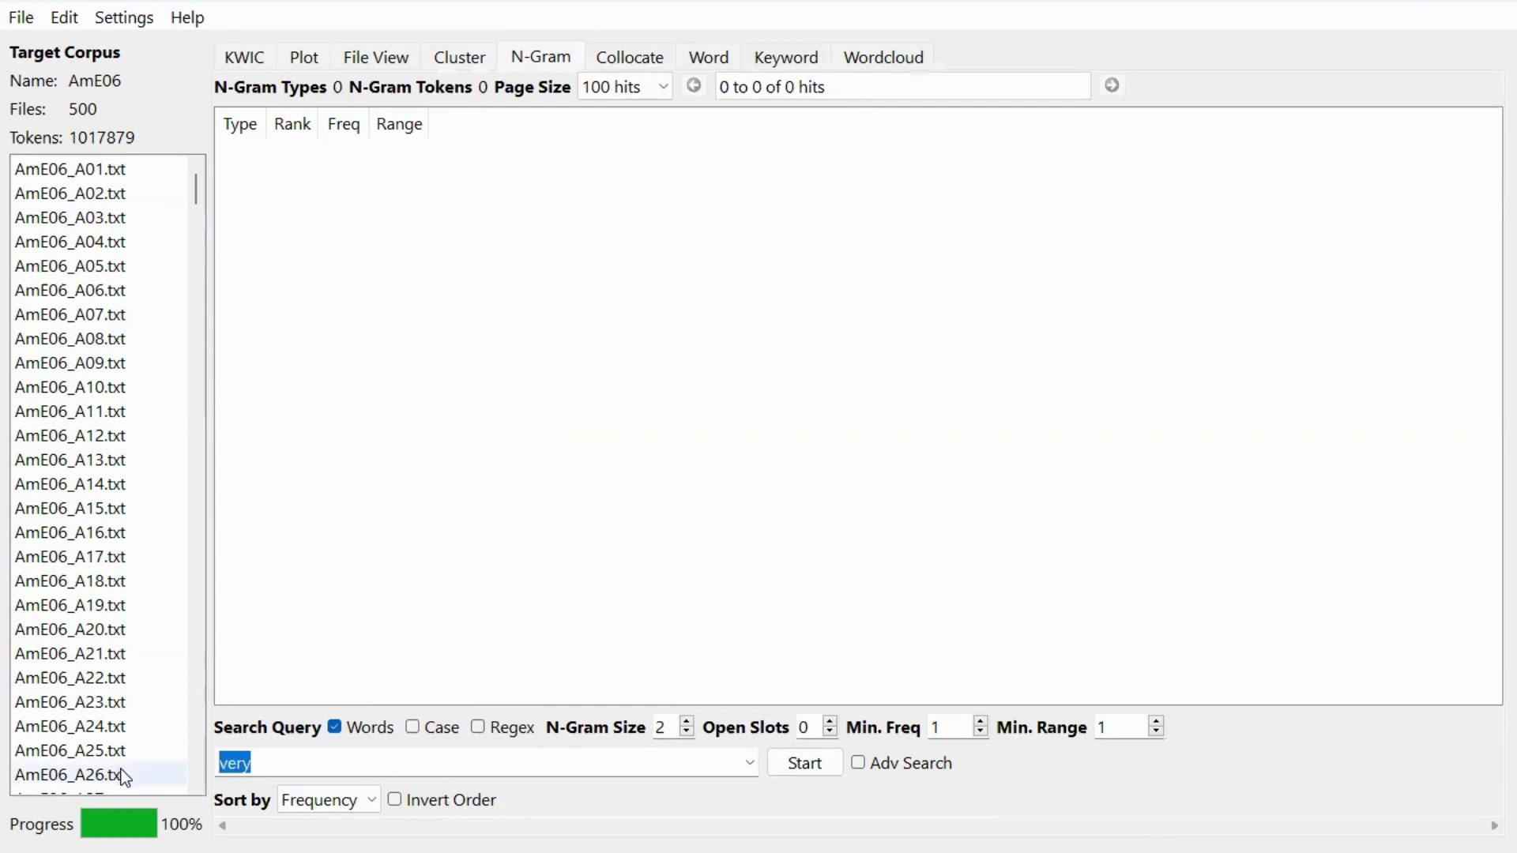
key("BackSpace")
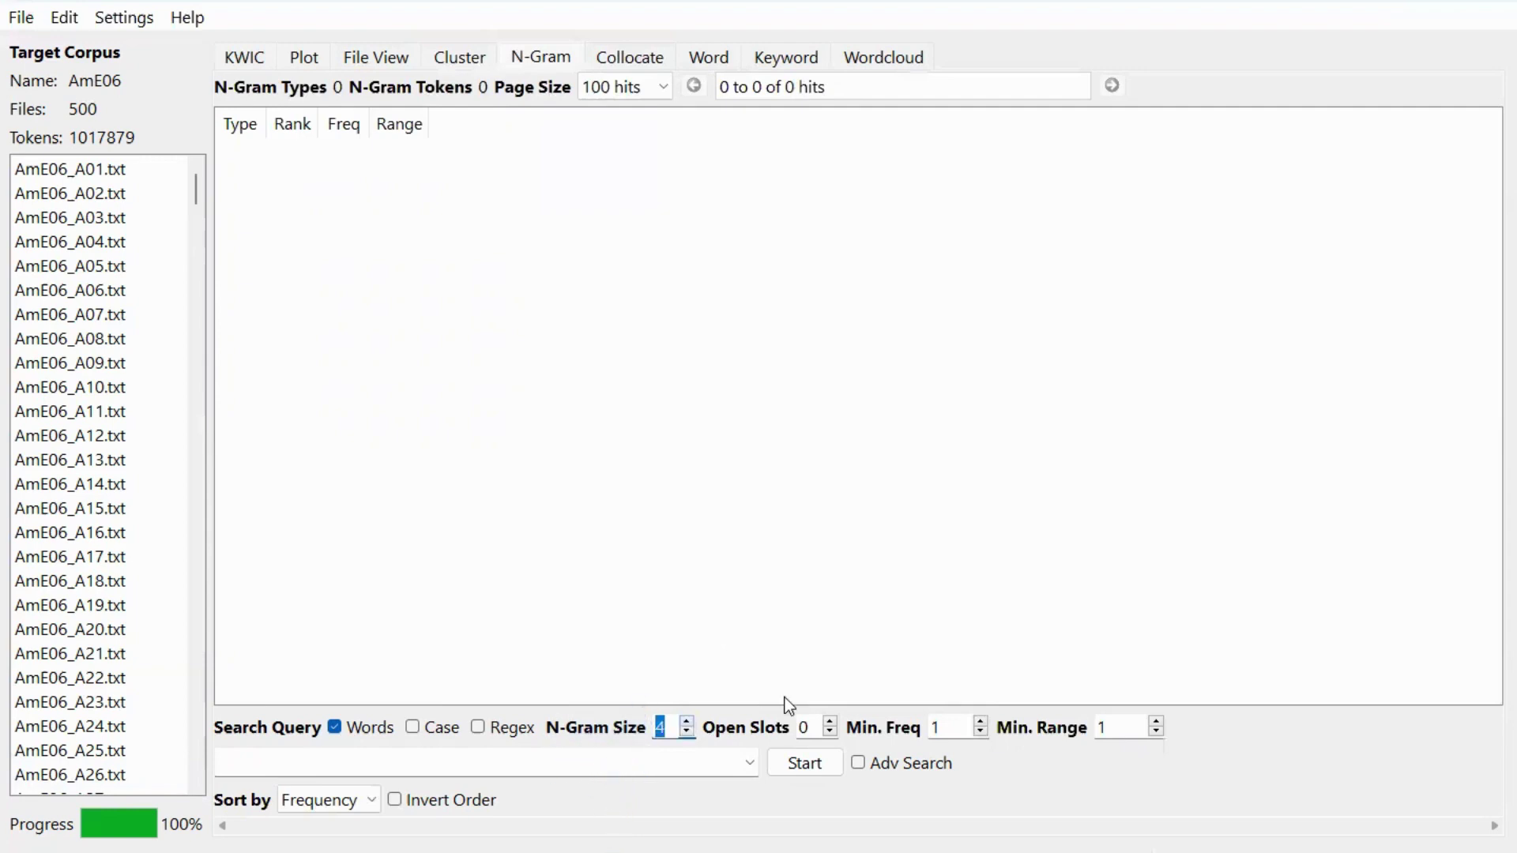
- Generate n-grams of size 4 with 1 open slot, minimum frequency 40 and minimum range 5
left_click(831, 721)
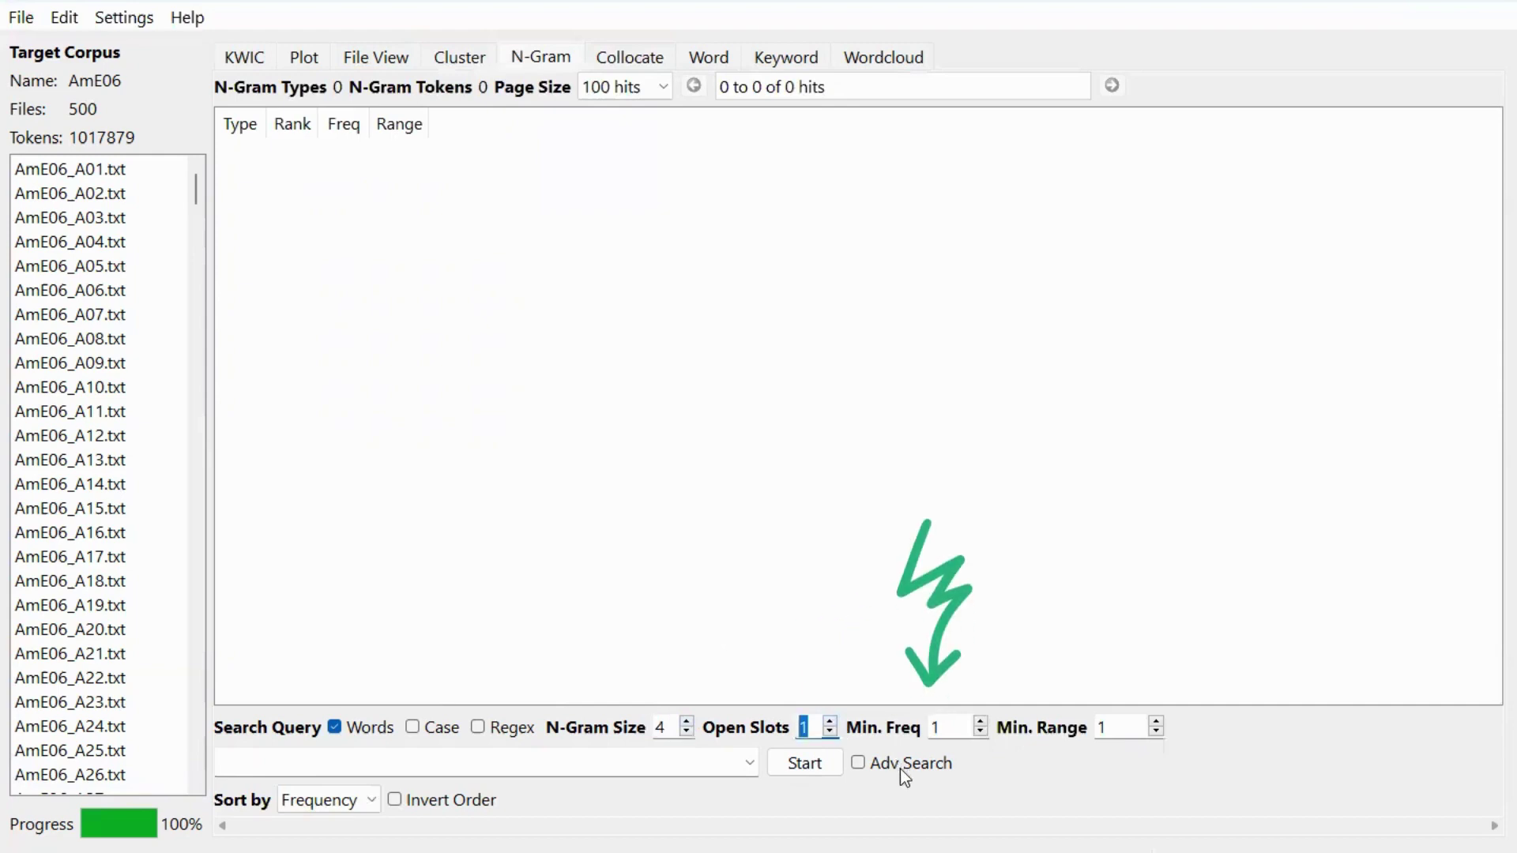
left_click(934, 725)
double_click(934, 724)
left_click(935, 725)
type("40")
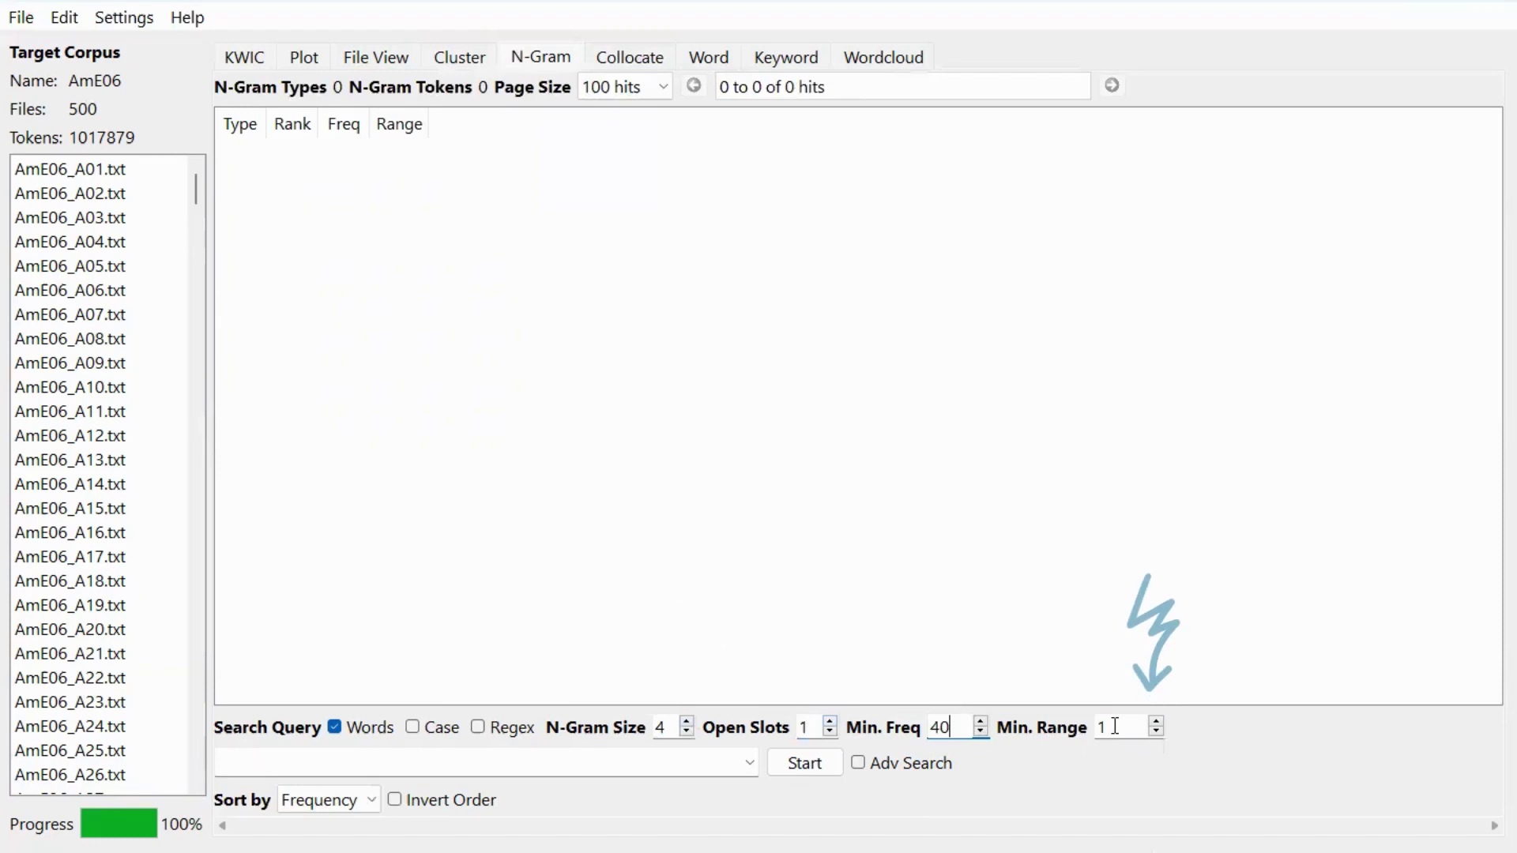
double_click(1100, 727)
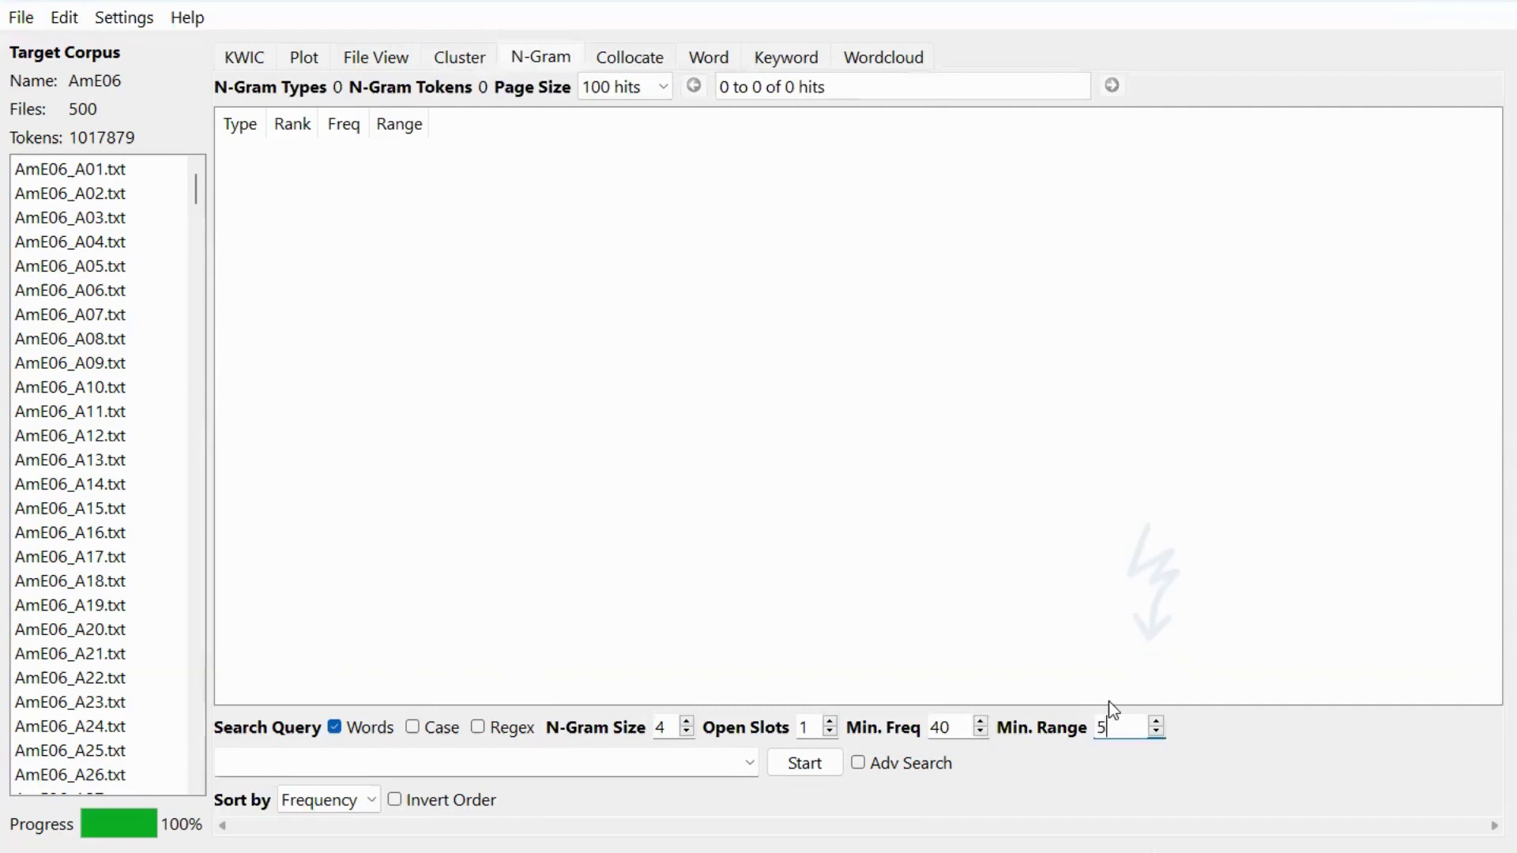
left_click(807, 765)
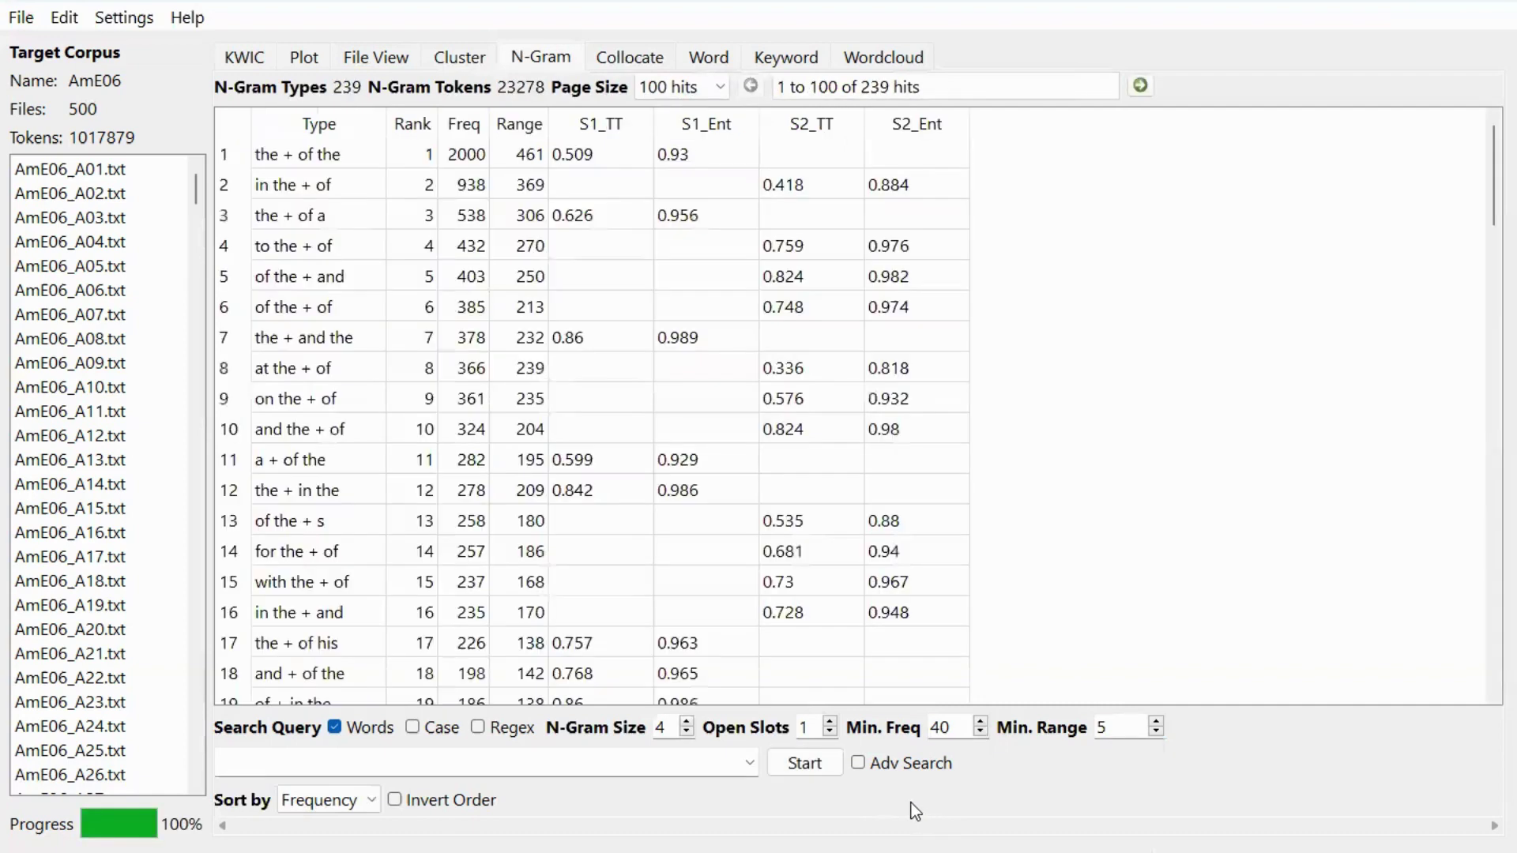
- Open the concordance lines for the n-gram "in the + of" and examine the words filling the open slot
left_click(296, 186)
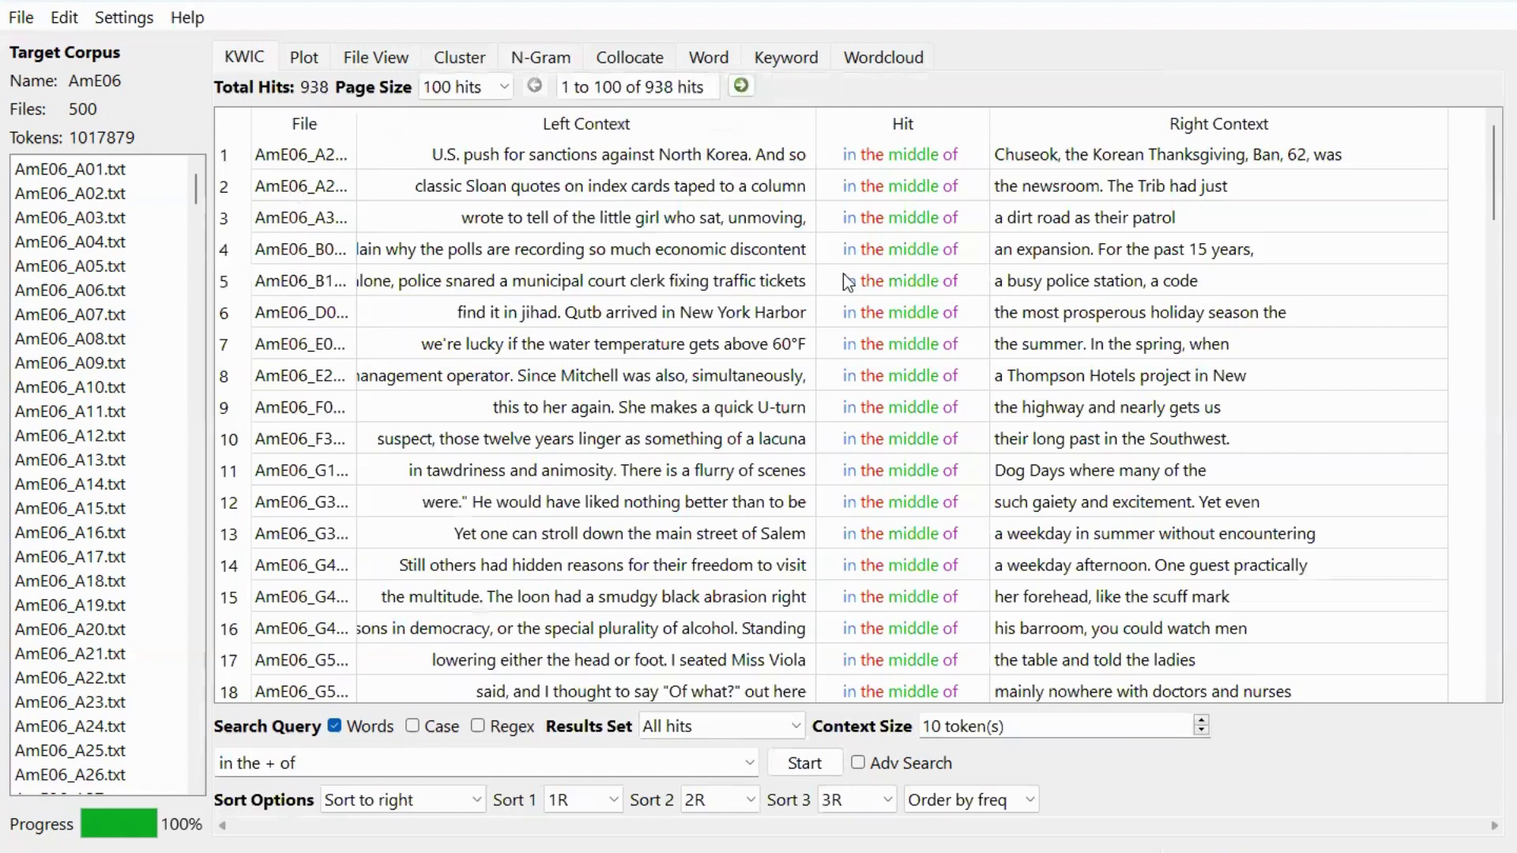
scroll(921, 311, "down", 11)
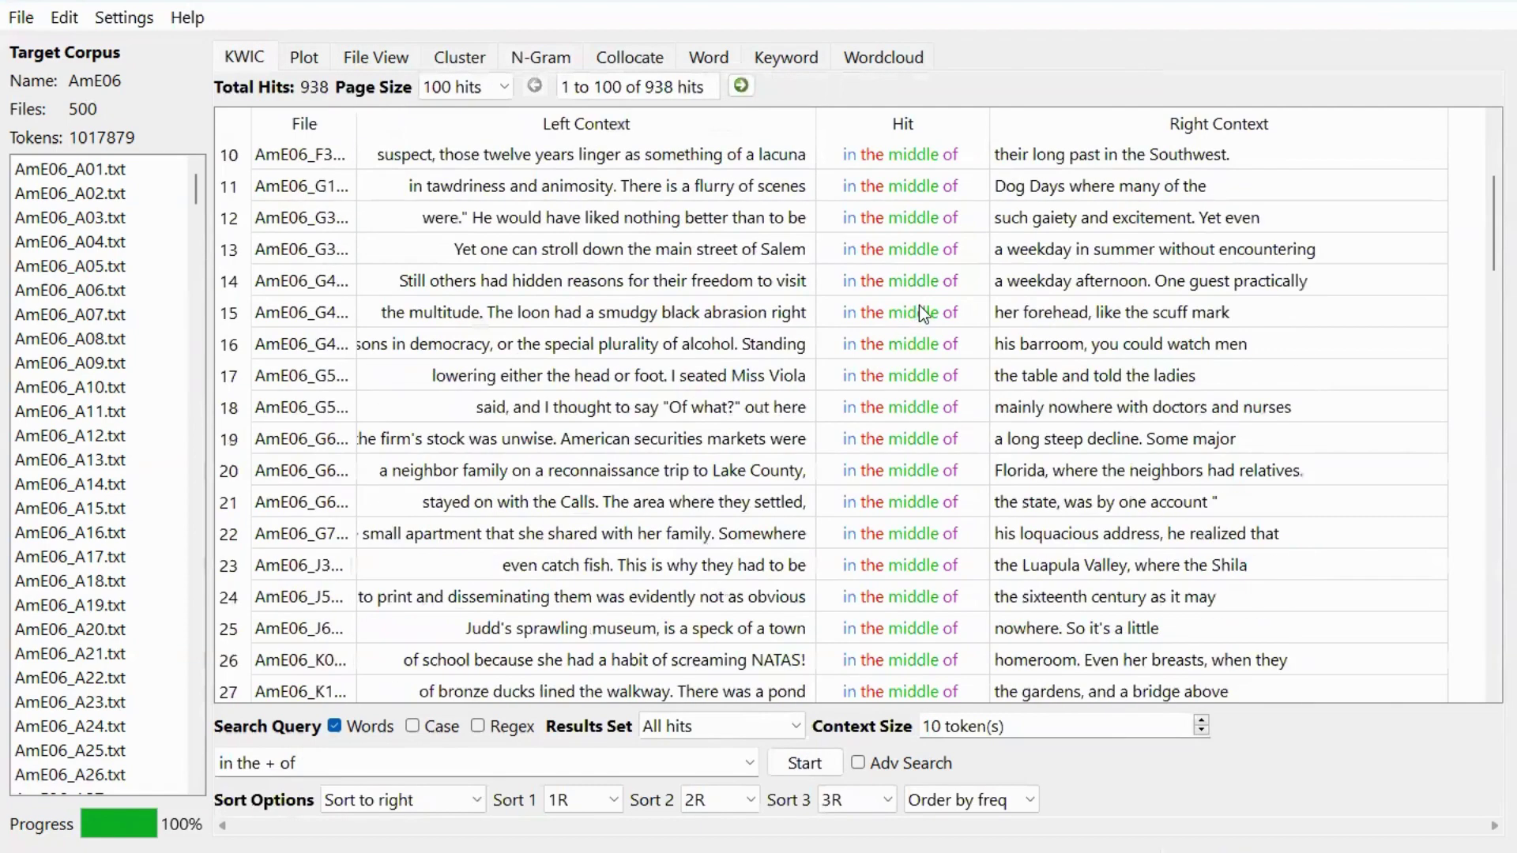
scroll(913, 312, "down", 11)
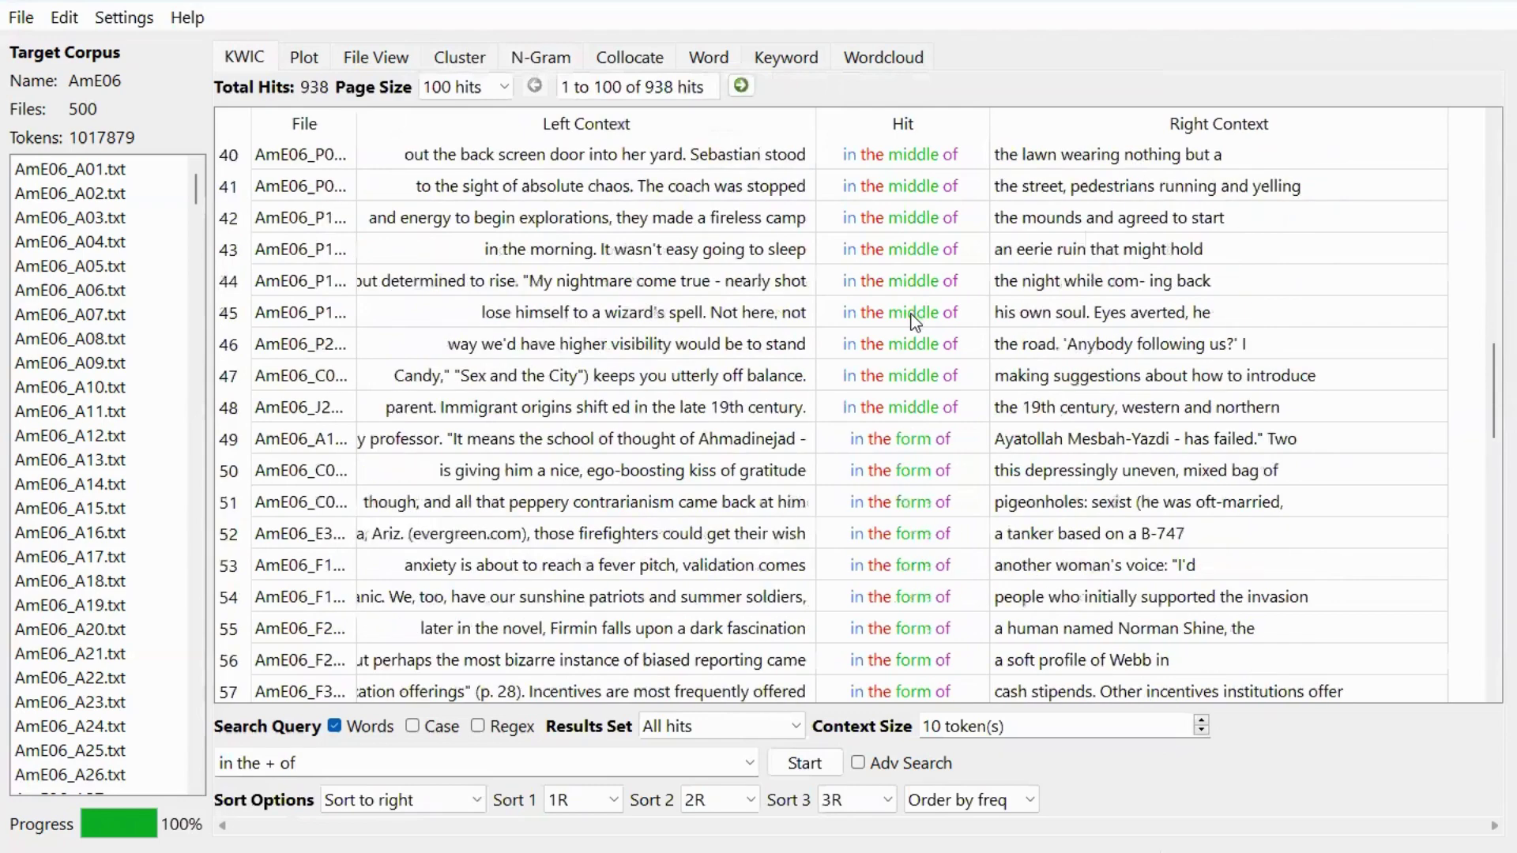
scroll(907, 315, "down", 4)
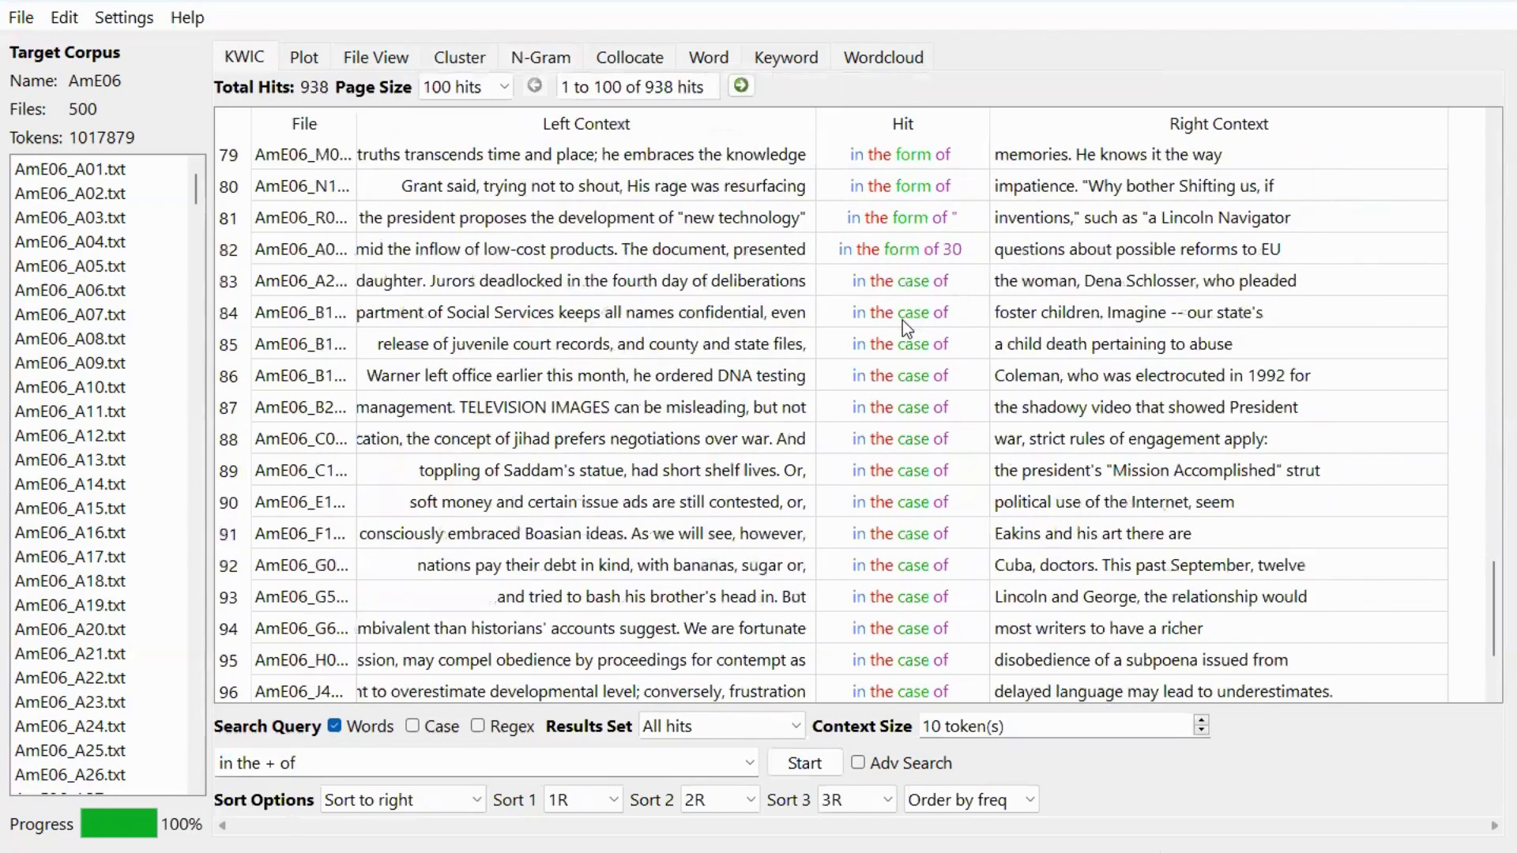
scroll(902, 320, "down", 1)
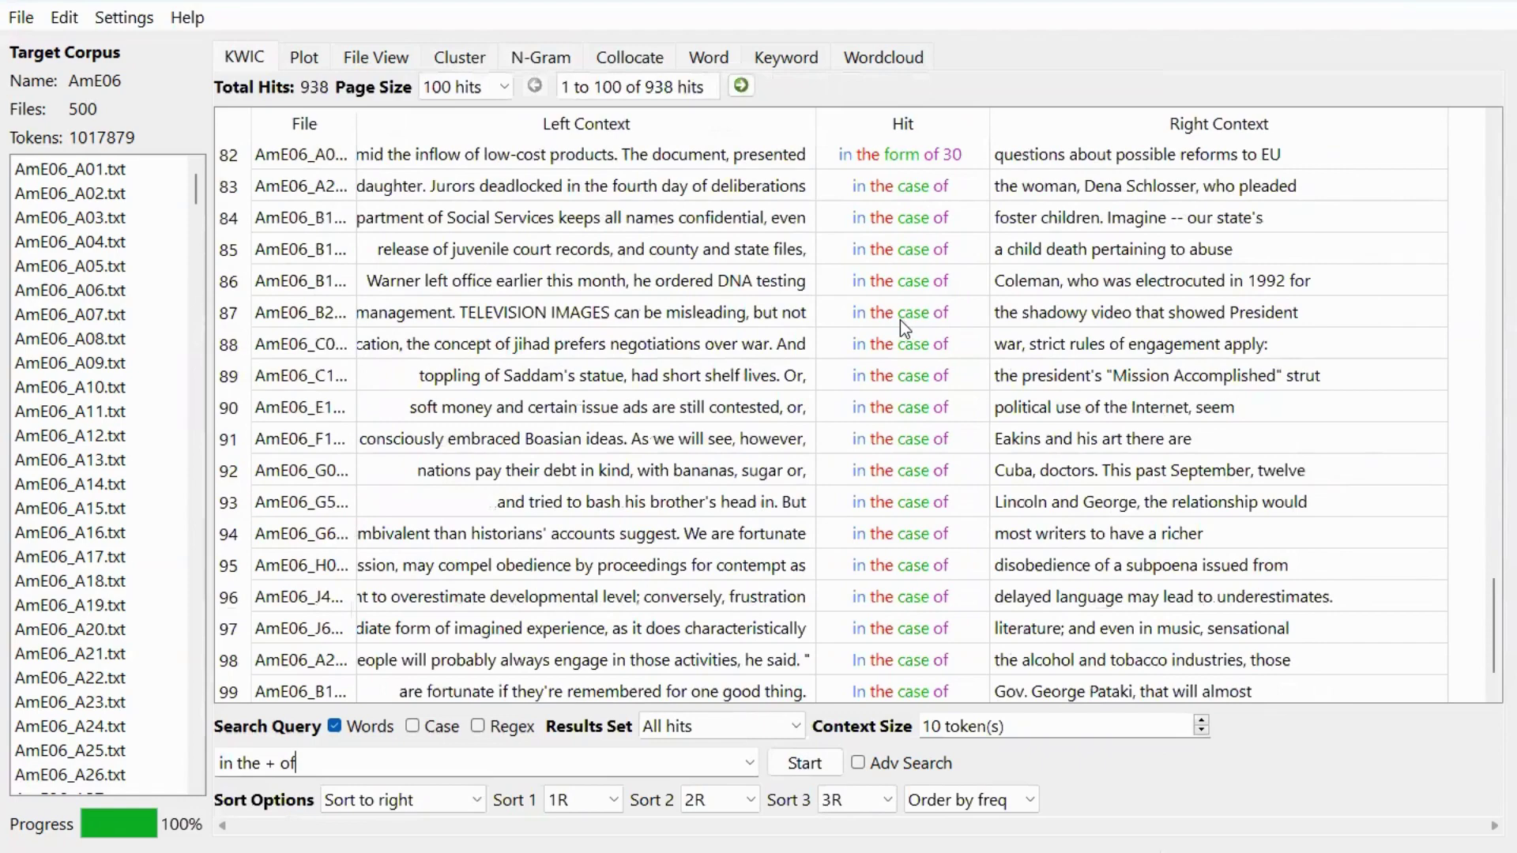
scroll(899, 321, "down", 1)
scroll(902, 383, "up", 9)
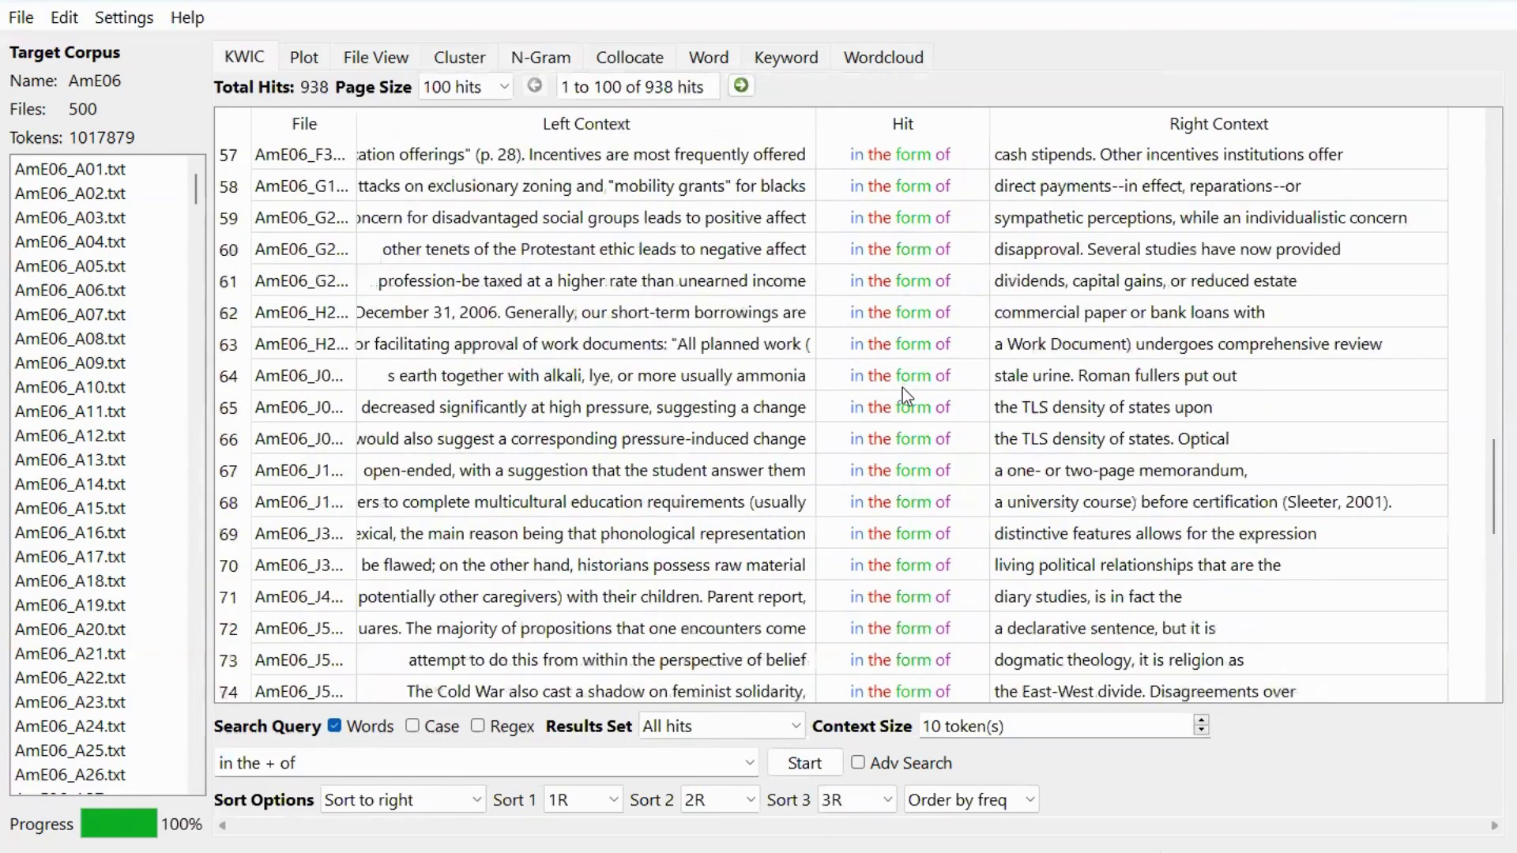
scroll(899, 387, "up", 15)
scroll(898, 387, "up", 4)
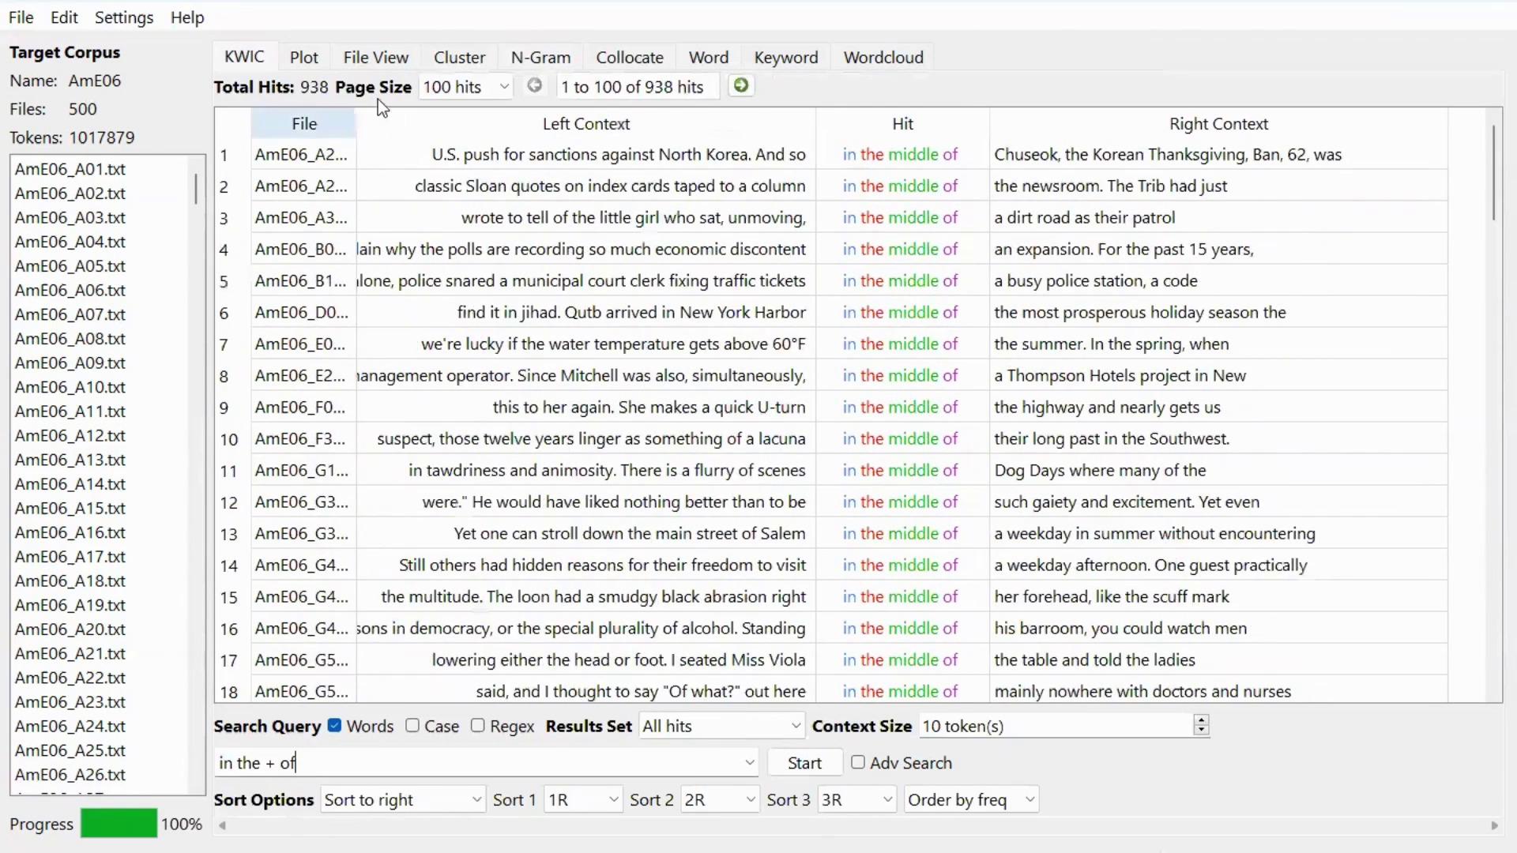
- Run an N-Gram search for "in * of" with the minimum frequency set to 10
left_click(571, 65)
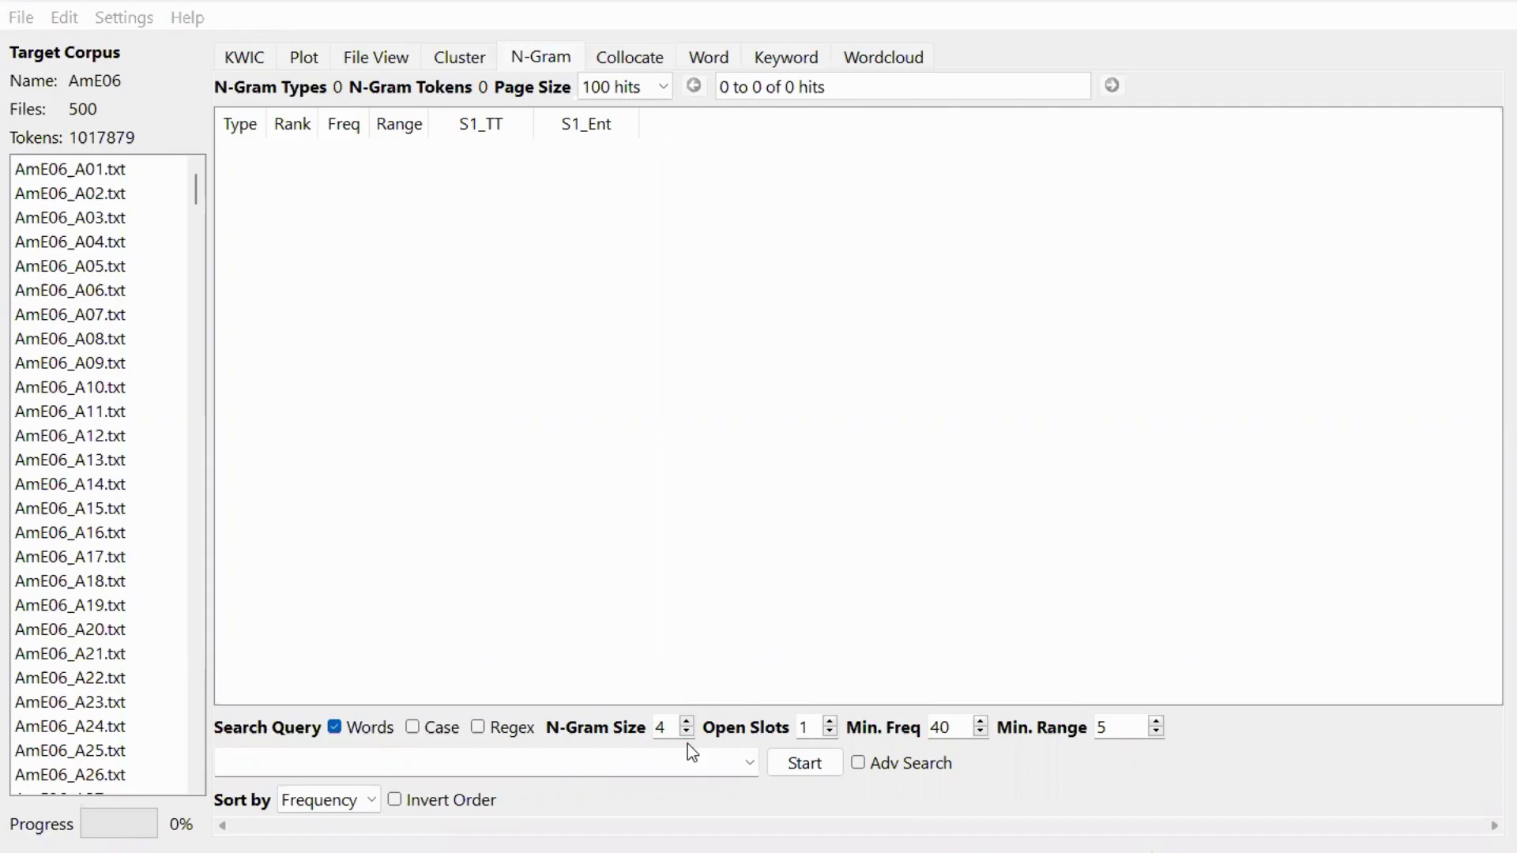
left_click(337, 768)
type("i")
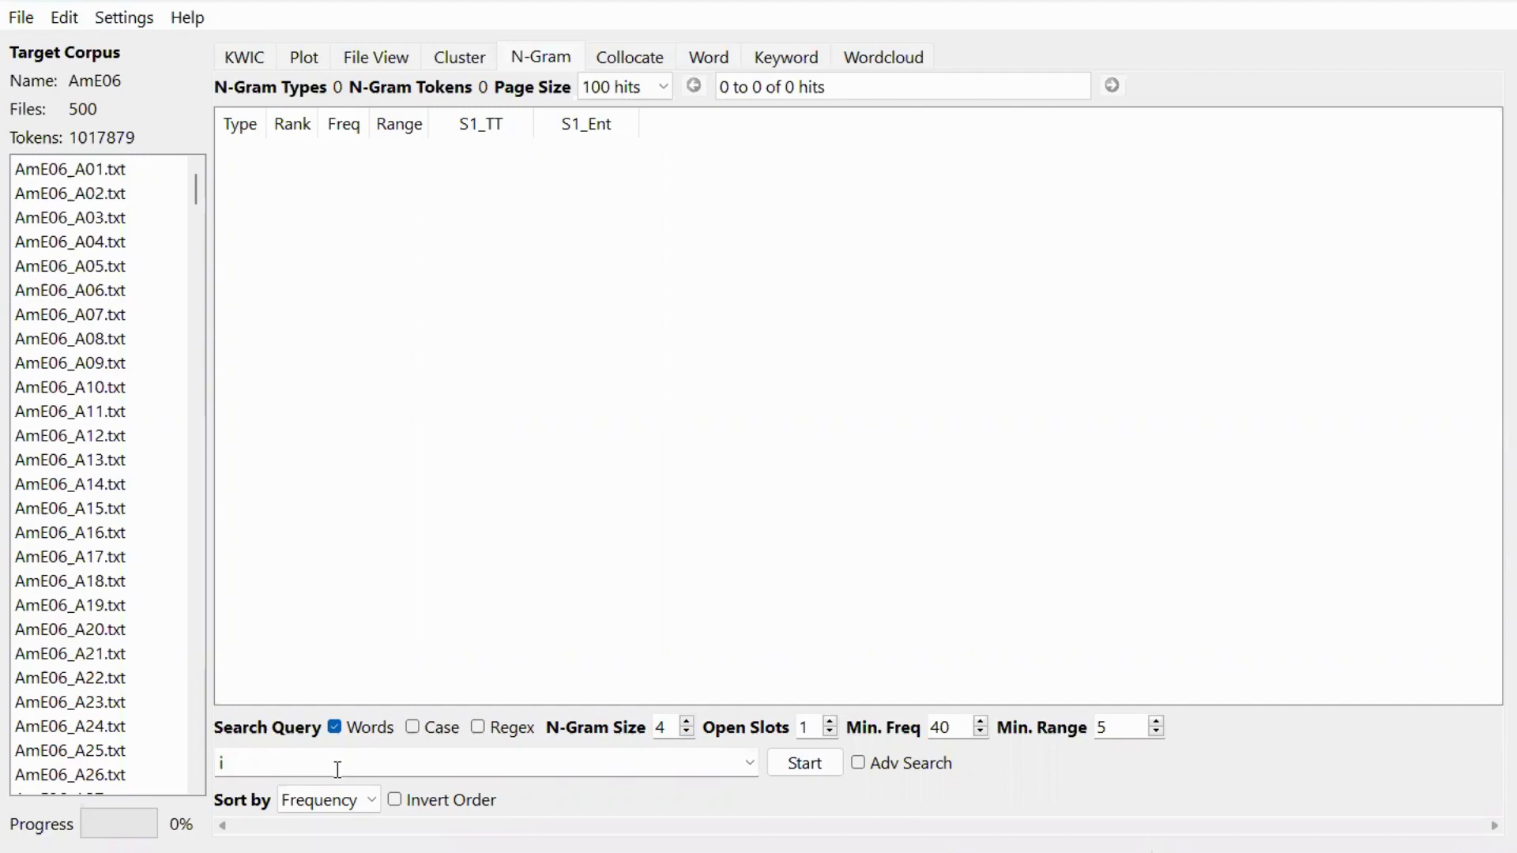
type("n * of")
left_click(932, 728)
type("1")
left_click(812, 765)
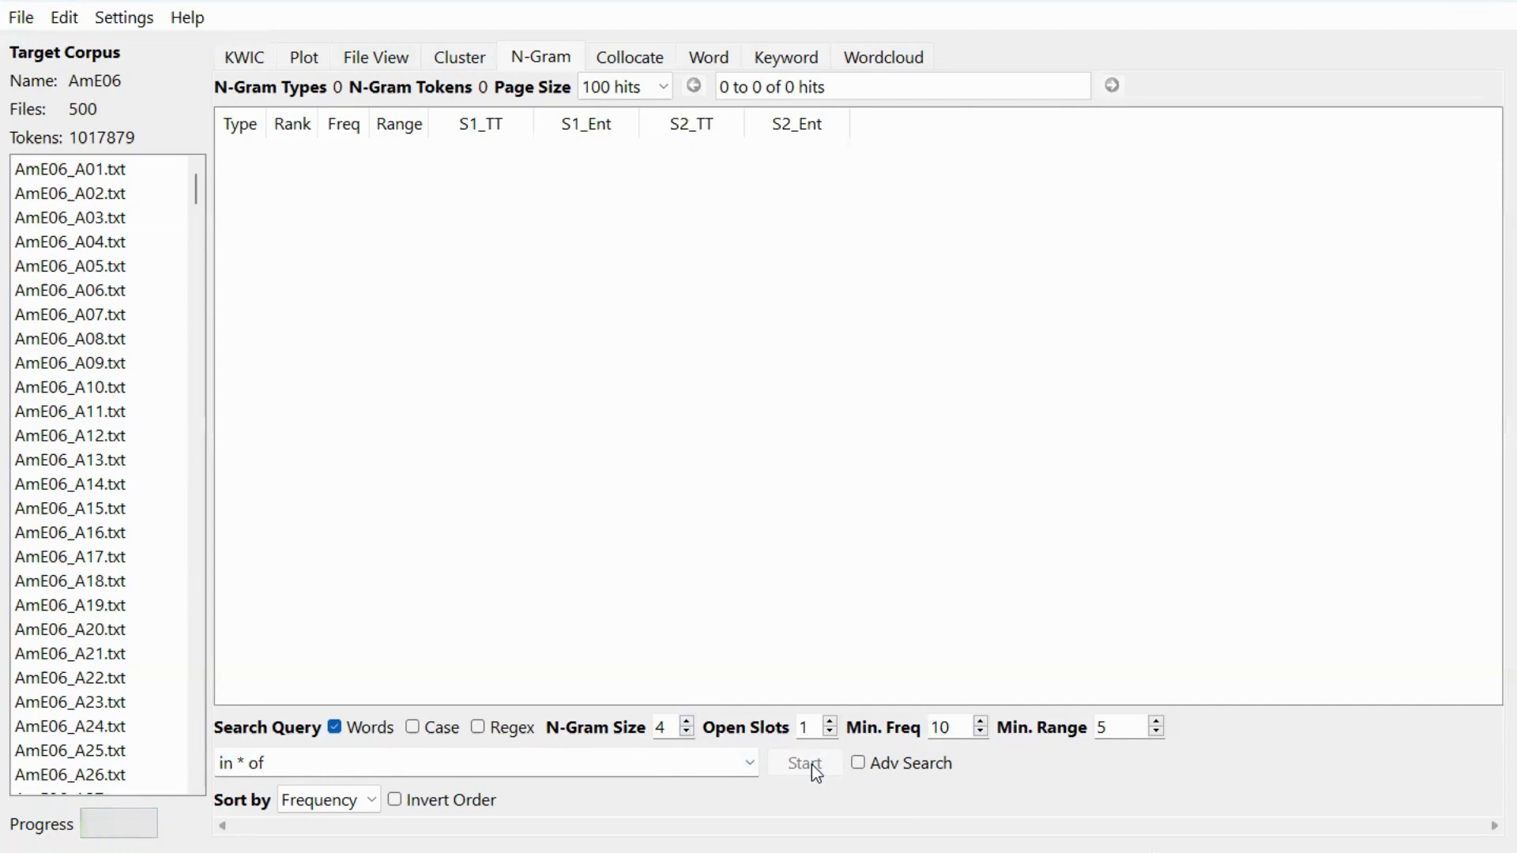